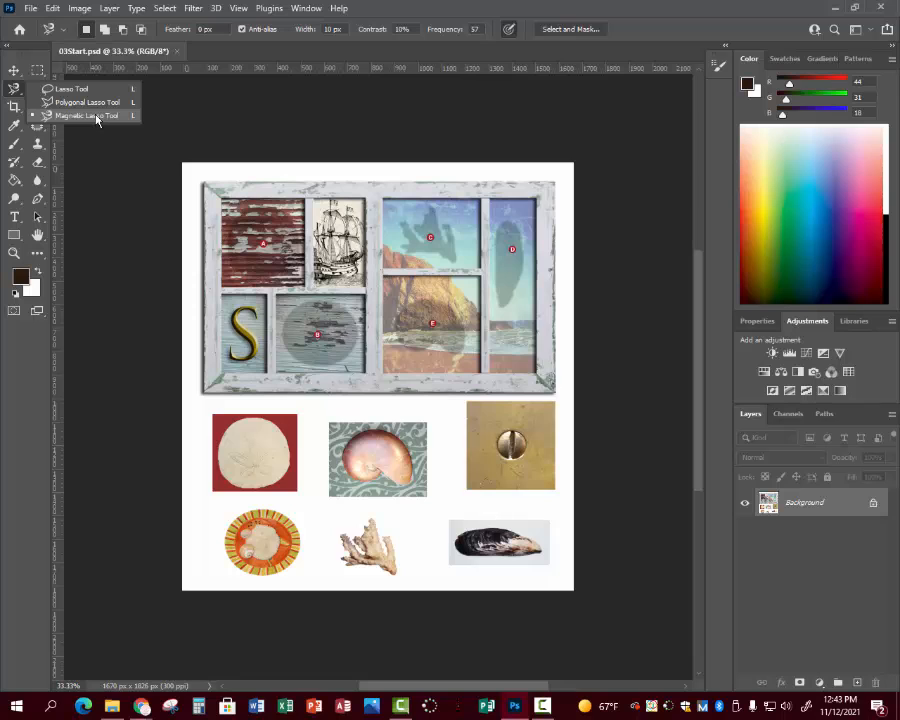
Review the full list of tool groups in the toolbar customization settings, from the Move Tool down to the Zoom Tool.
{"action": "left_click", "coordinate": [37, 253]}
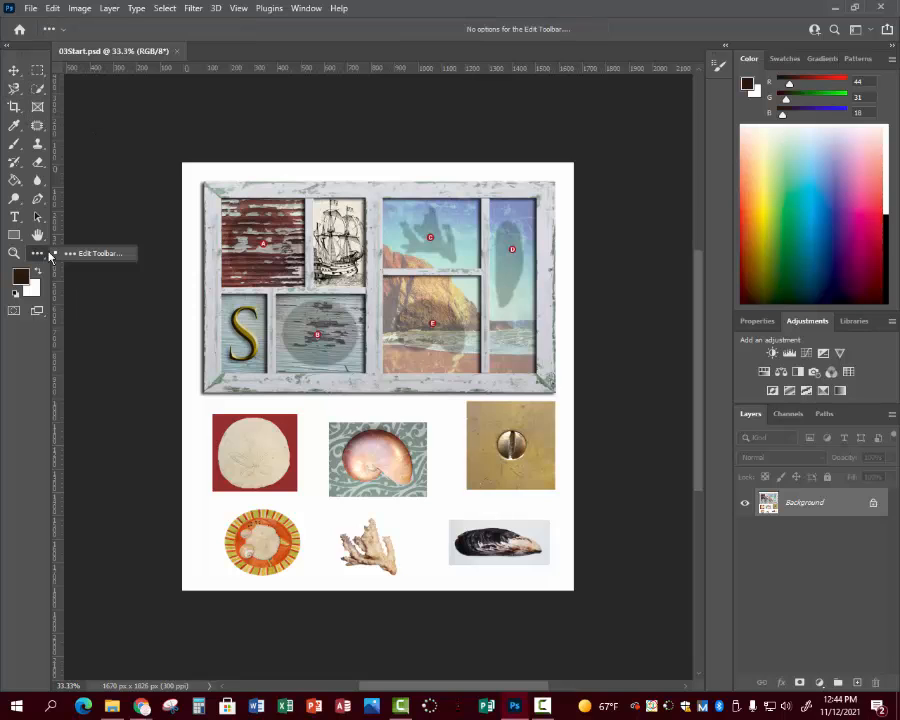
{"action": "left_click", "coordinate": [125, 253]}
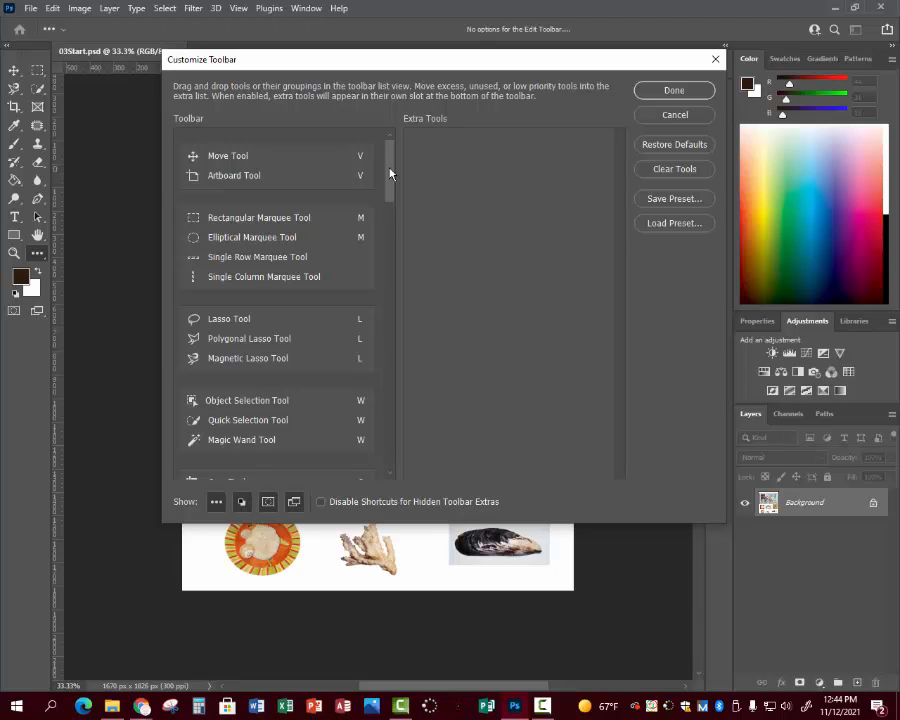
{"action": "left_click_drag", "start_coordinate": [390, 175], "coordinate": [394, 235]}
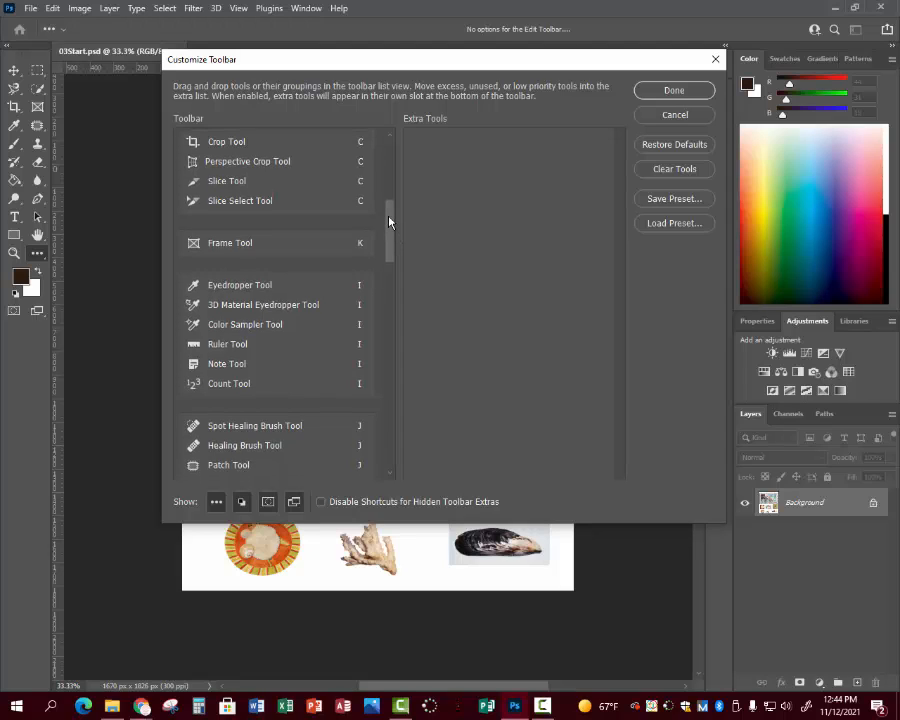
{"action": "left_click_drag", "start_coordinate": [390, 222], "coordinate": [393, 285]}
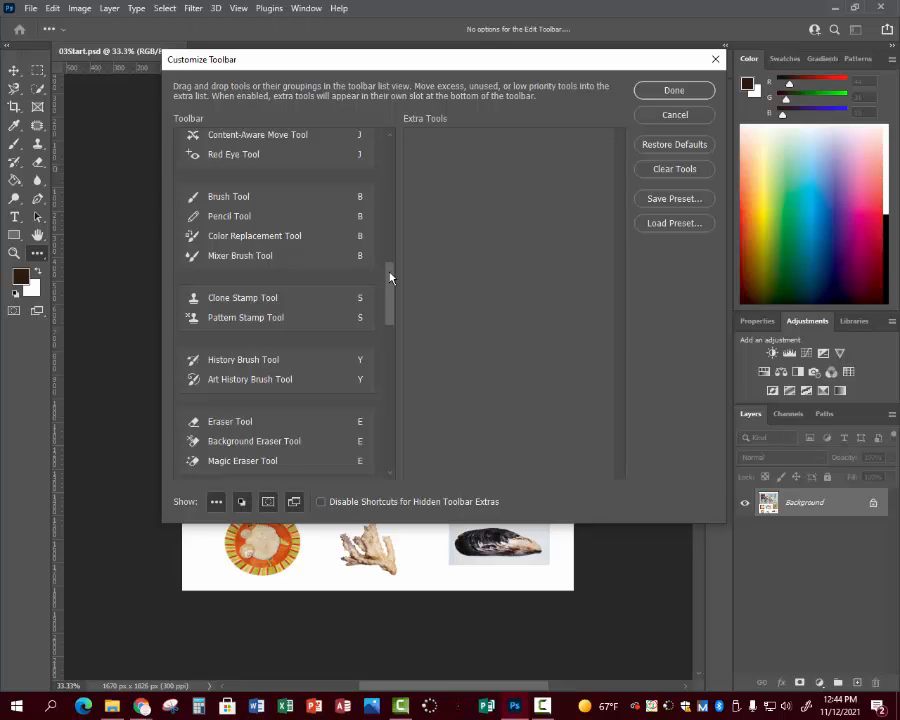
{"action": "left_click_drag", "start_coordinate": [390, 278], "coordinate": [396, 357]}
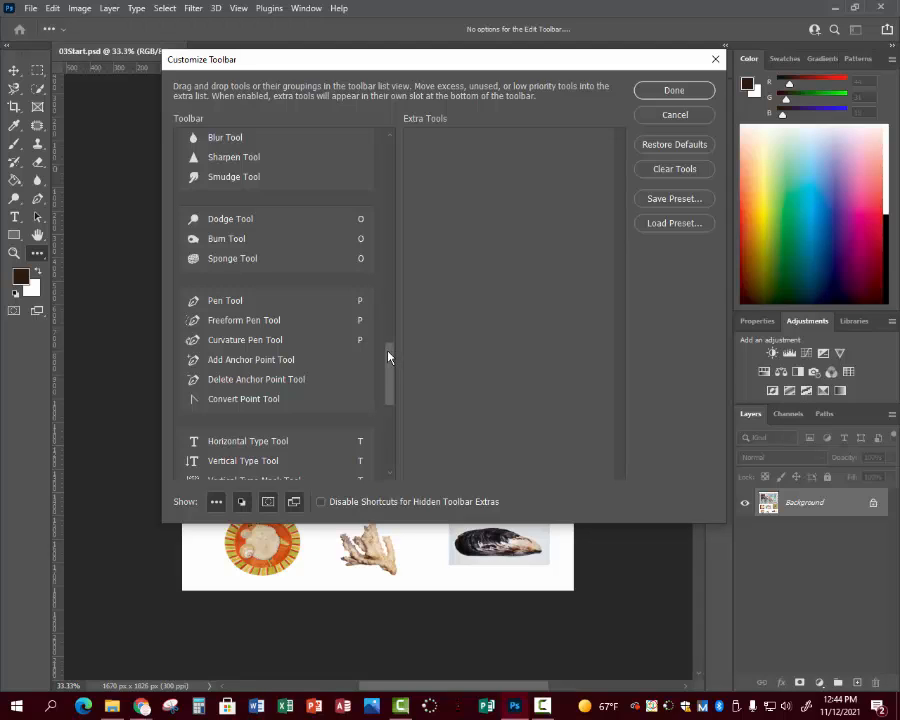
{"action": "left_click_drag", "start_coordinate": [389, 357], "coordinate": [394, 429]}
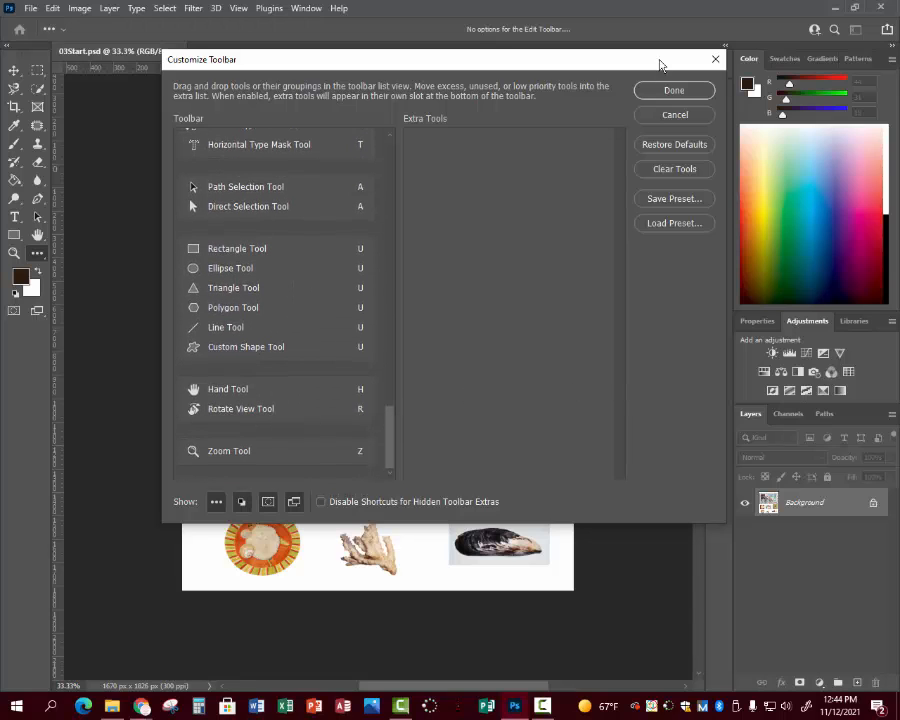
{"action": "left_click", "coordinate": [664, 94]}
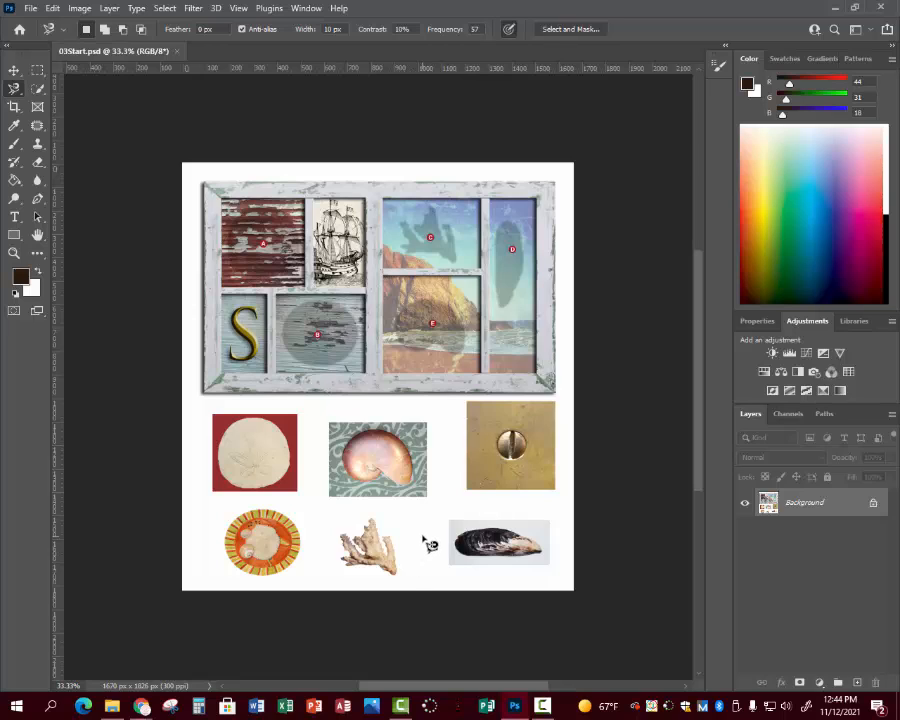
Select the sand dollar on the red square using the Quick Selection Tool in add-to-selection mode.
{"action": "left_click_drag", "start_coordinate": [38, 88], "coordinate": [54, 94]}
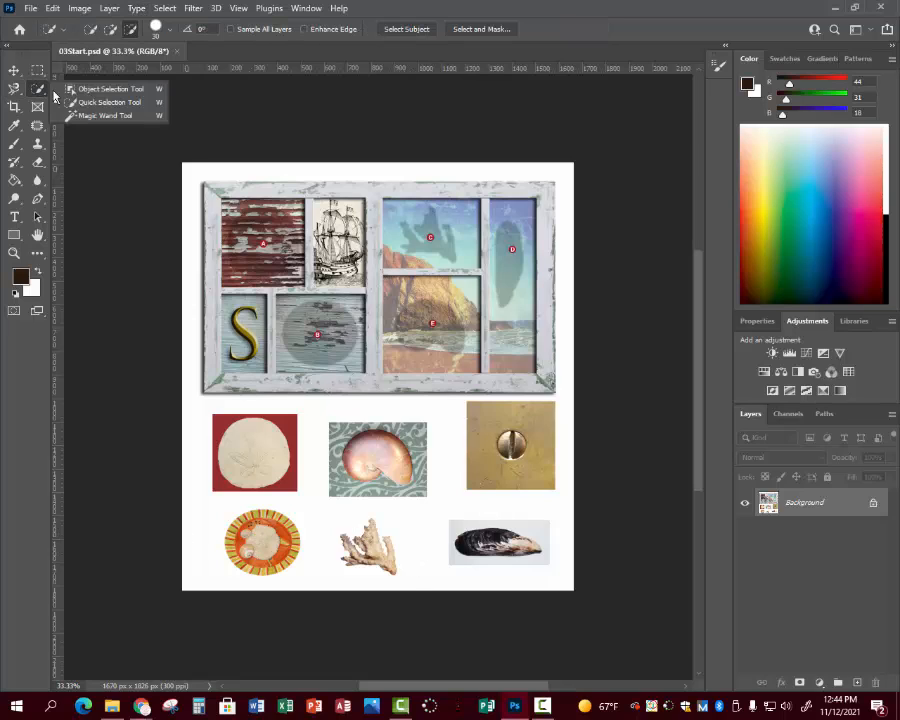
{"action": "left_click", "coordinate": [108, 102]}
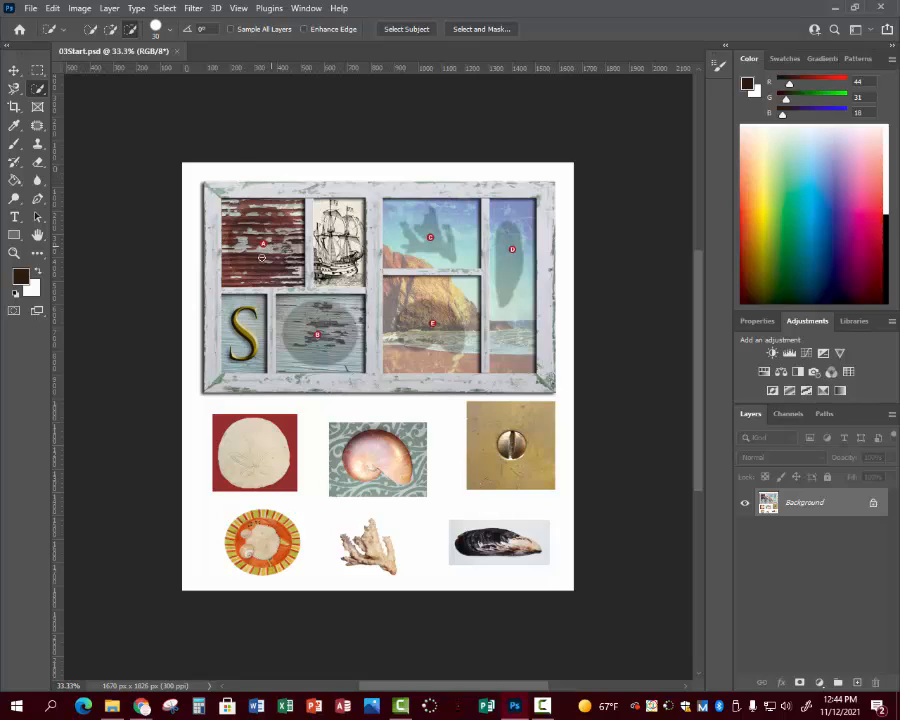
{"action": "left_click", "coordinate": [110, 29]}
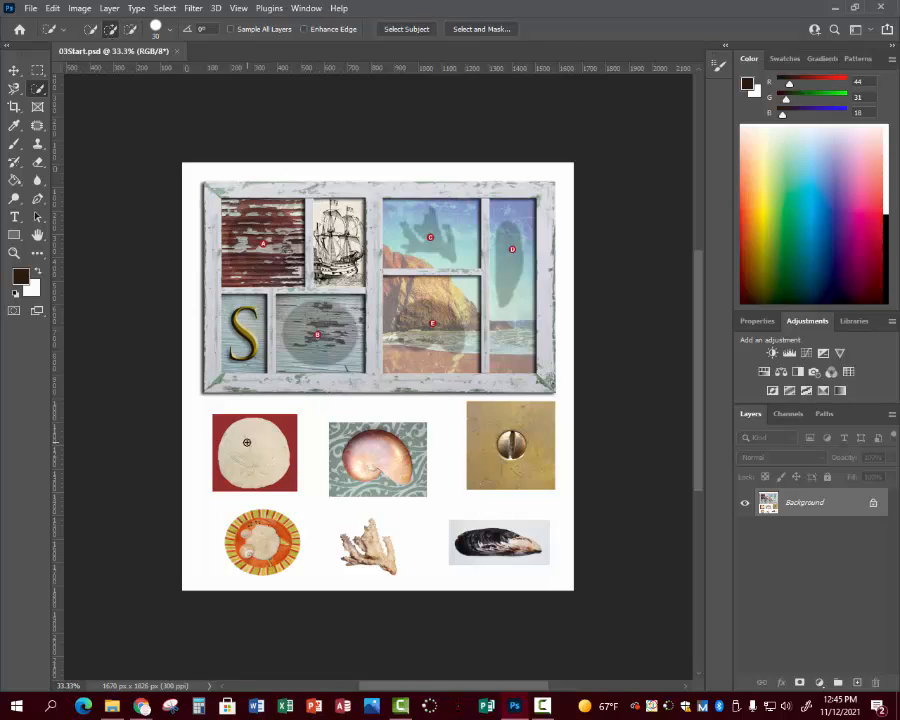
{"action": "left_click_drag", "start_coordinate": [249, 438], "coordinate": [233, 426]}
Move the selected sand dollar onto area A of the window frame and clear the selection.
{"action": "left_click", "coordinate": [15, 72]}
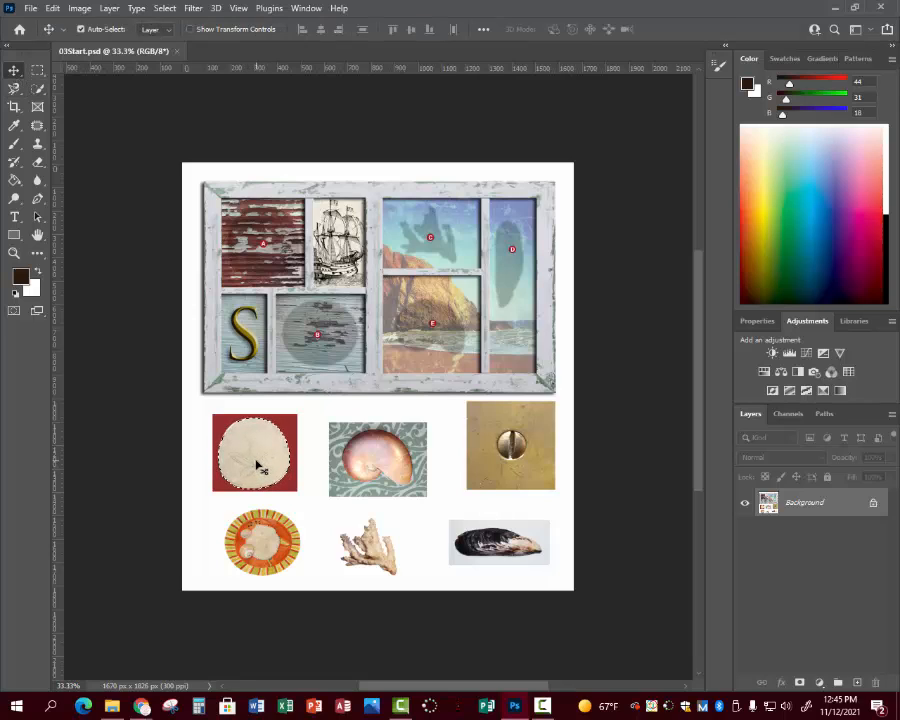
{"action": "left_click_drag", "start_coordinate": [256, 466], "coordinate": [262, 258]}
{"action": "key", "text": "ctrl+d"}
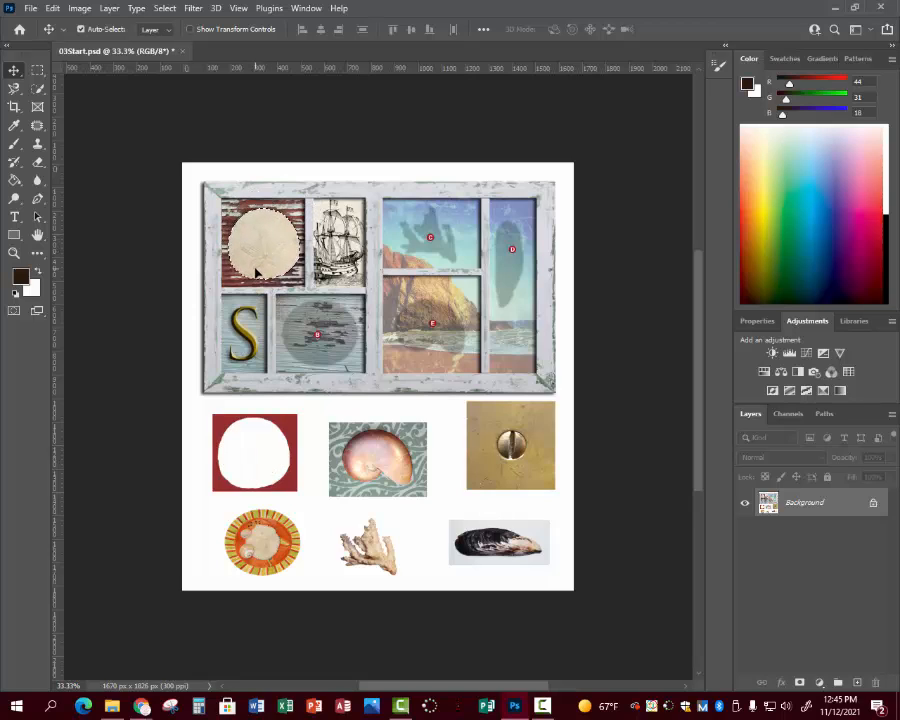
Save the document on the computer in Desktop > 2021-2022 > Week 14, replacing the existing surname-prefixed 03Start.psd file.
{"action": "left_click", "coordinate": [27, 8]}
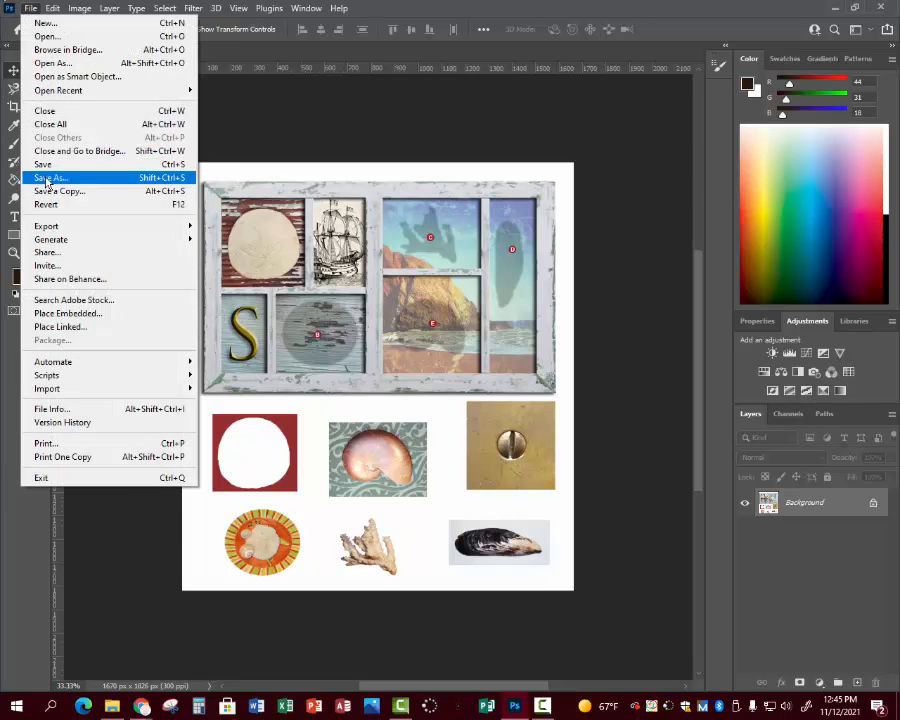
{"action": "left_click", "coordinate": [40, 175]}
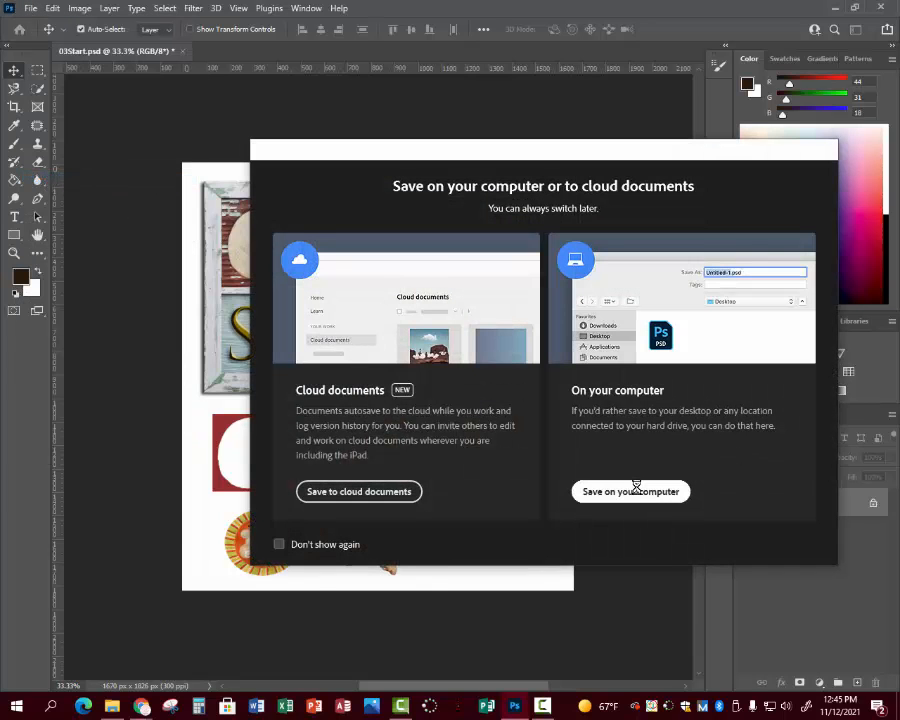
{"action": "left_click", "coordinate": [636, 490]}
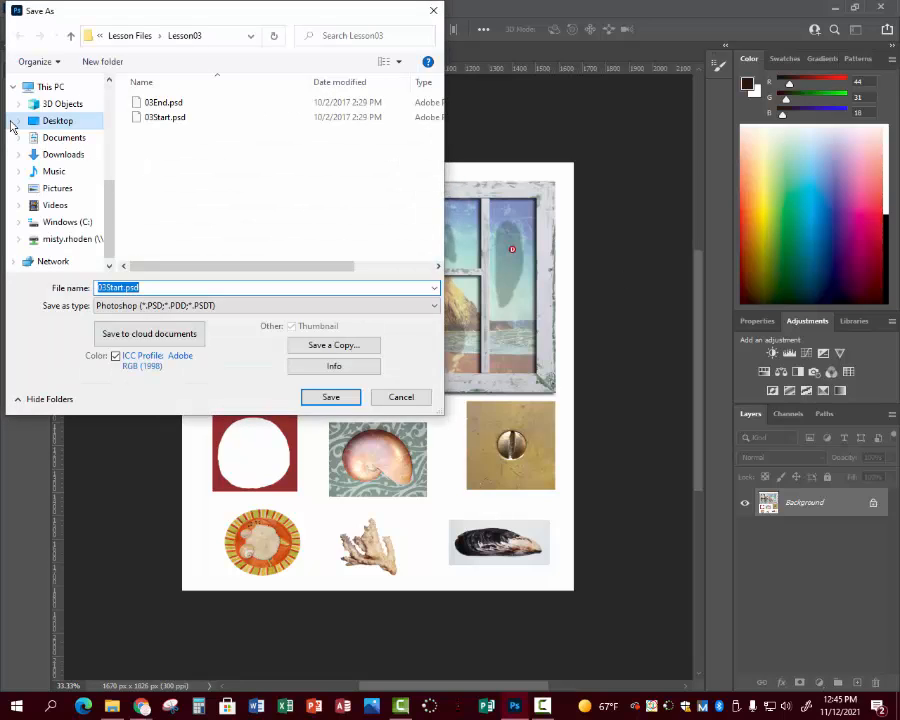
{"action": "left_click", "coordinate": [69, 124]}
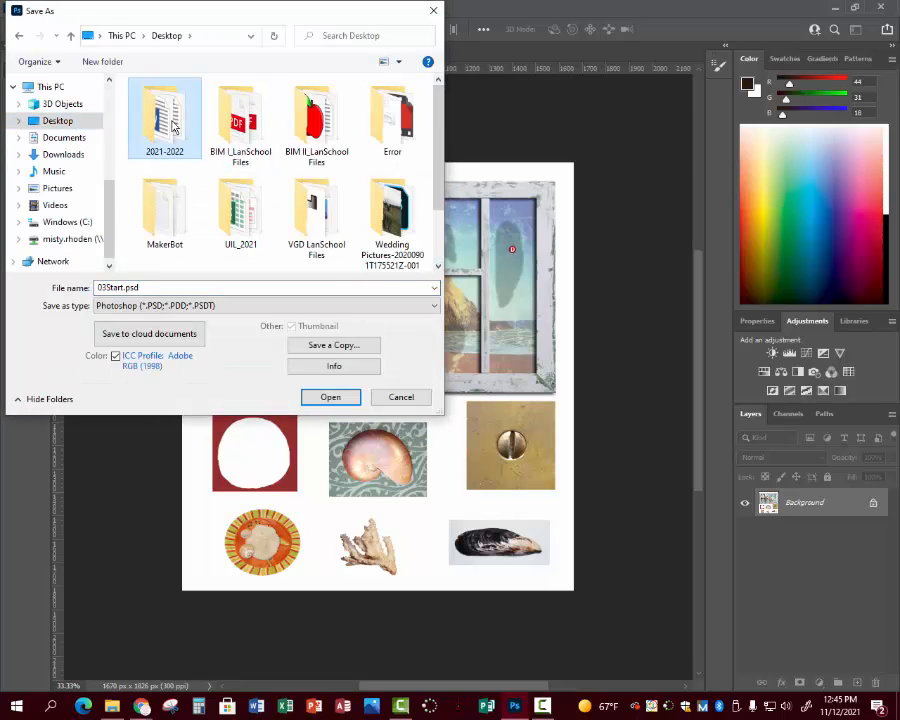
{"action": "double_click", "coordinate": [175, 125]}
{"action": "scroll", "coordinate": [175, 127], "scroll_direction": "down", "scroll_amount": 2}
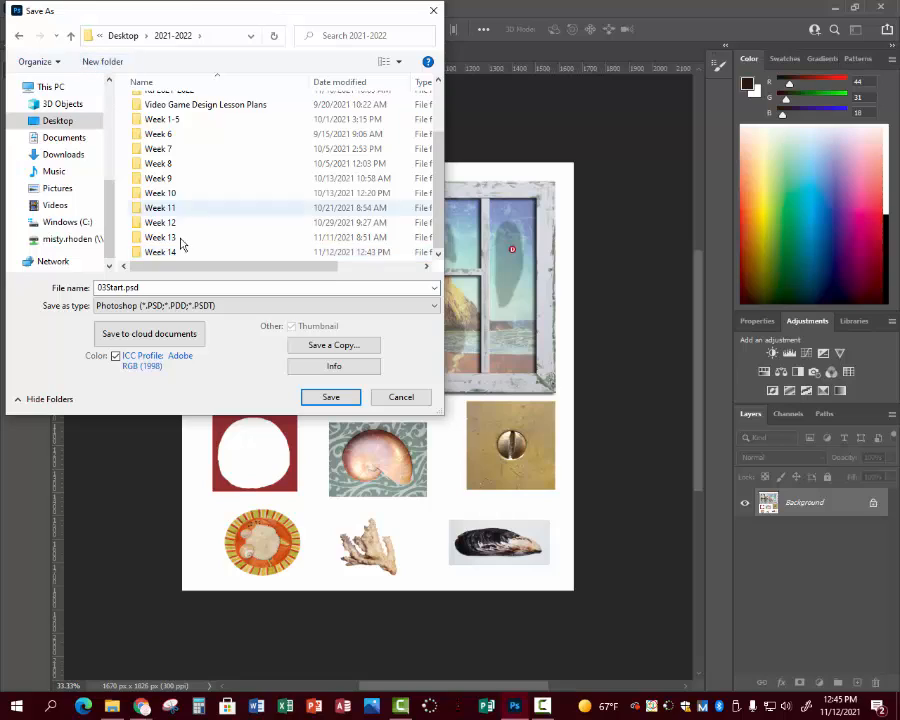
{"action": "left_click", "coordinate": [177, 254]}
{"action": "double_click", "coordinate": [177, 256]}
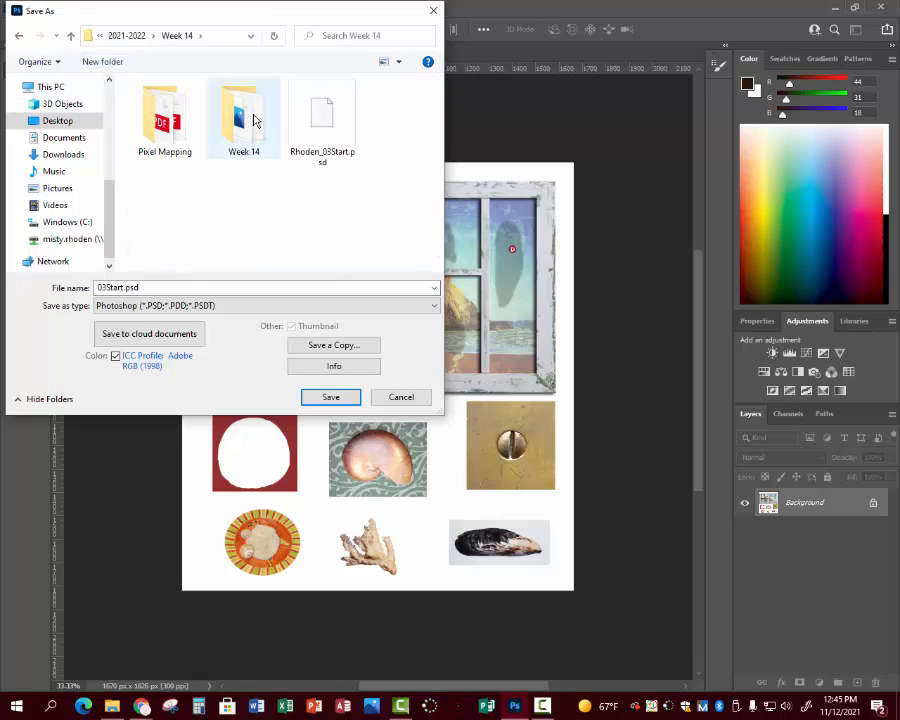
{"action": "left_click", "coordinate": [323, 124]}
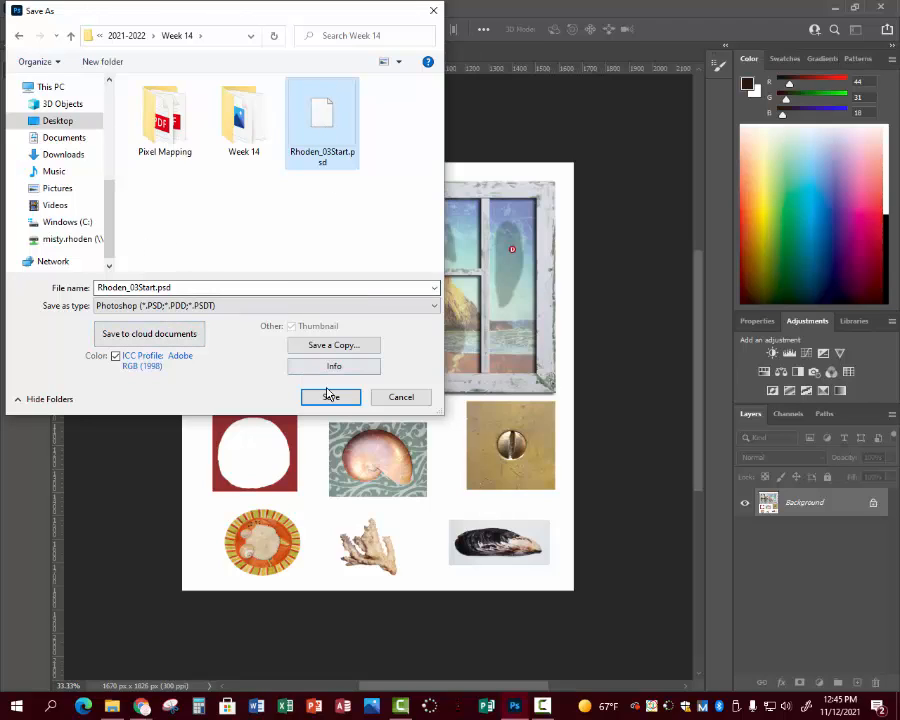
{"action": "left_click", "coordinate": [127, 288]}
{"action": "left_click", "coordinate": [327, 398]}
{"action": "left_click", "coordinate": [485, 356]}
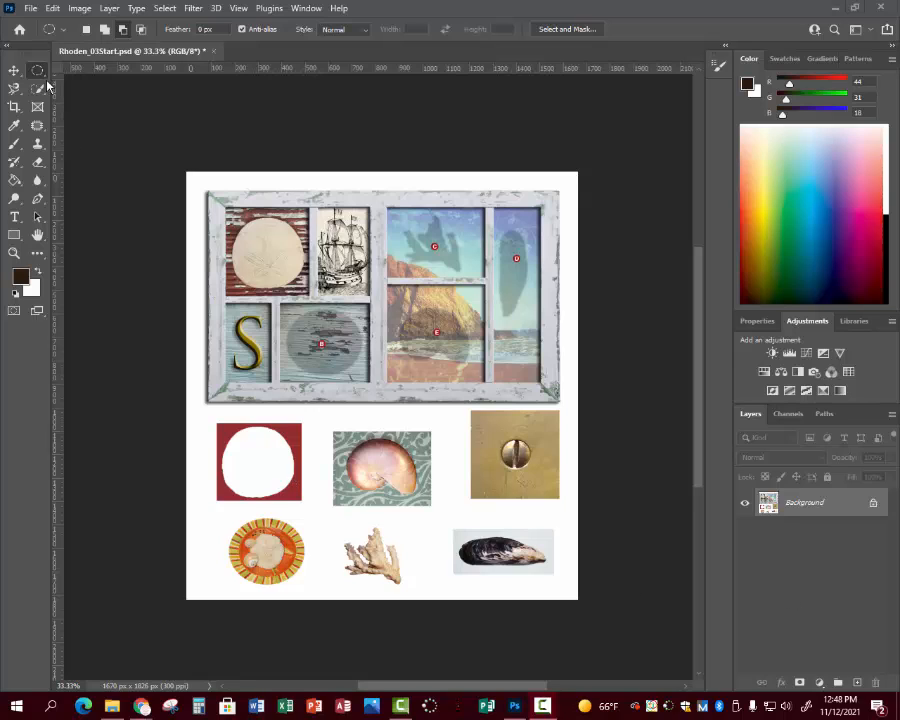
Select the orange-and-yellow shell plate with an elliptical marquee of about 320 by 280 px fitted to its rim.
{"action": "left_click", "coordinate": [38, 71]}
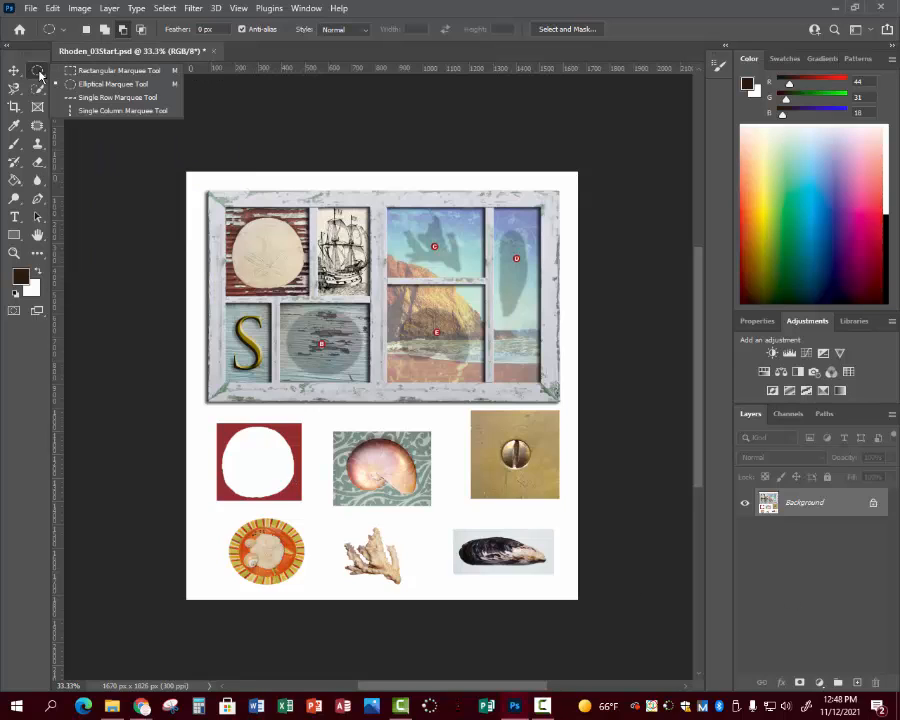
{"action": "left_click", "coordinate": [95, 85]}
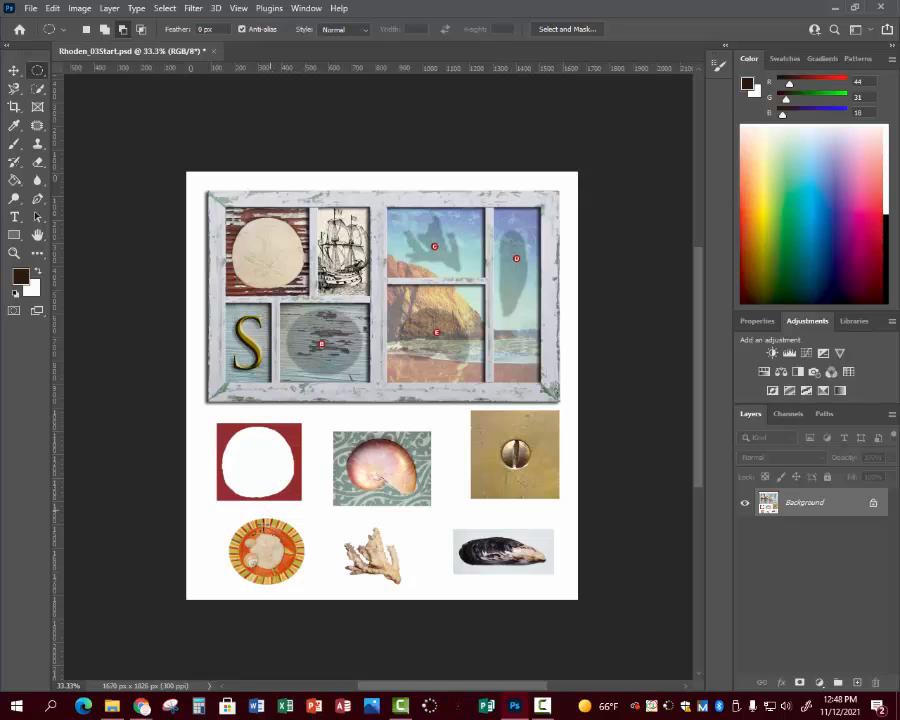
{"action": "left_click_drag", "start_coordinate": [234, 533], "coordinate": [302, 583]}
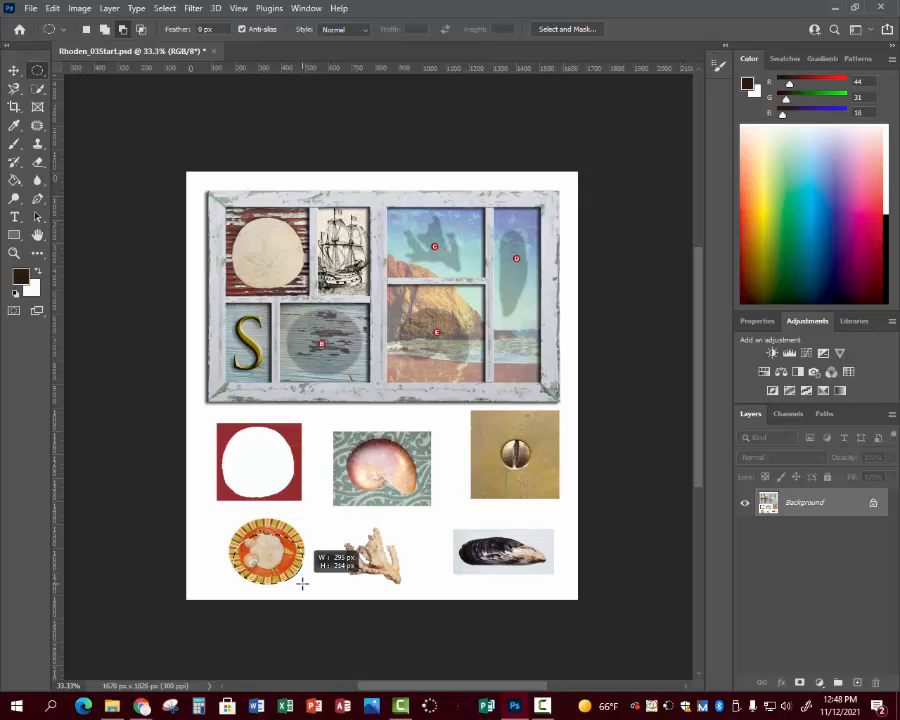
{"action": "key", "text": "space"}
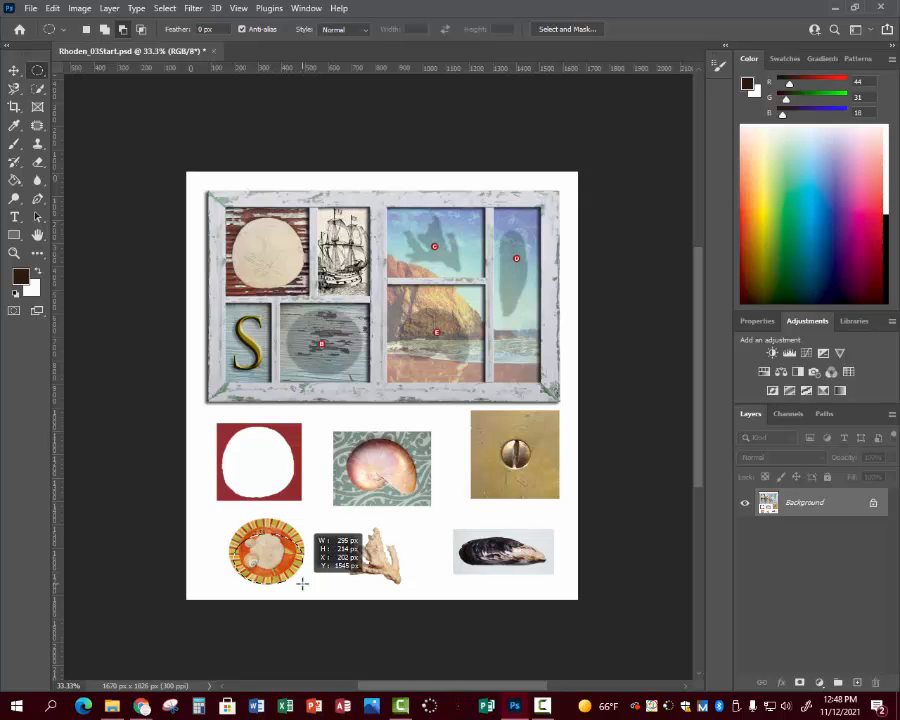
{"action": "mouse_move", "coordinate": [302, 583]}
{"action": "left_mouse_down"}
{"action": "mouse_move", "coordinate": [298, 561]}
{"action": "mouse_move", "coordinate": [301, 568]}
{"action": "left_mouse_up"}
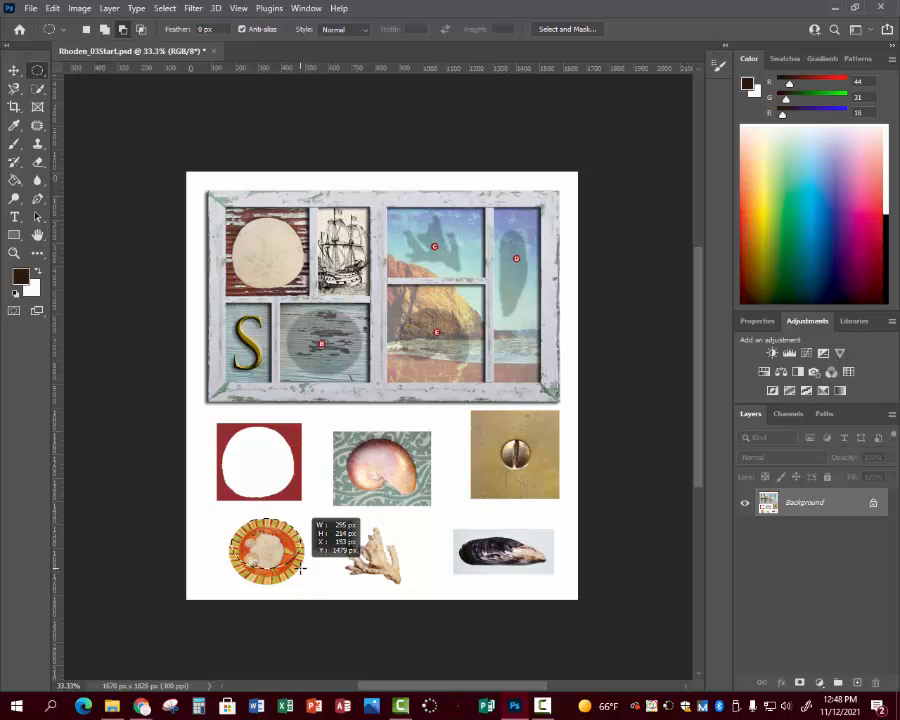
{"action": "mouse_move", "coordinate": [301, 568]}
{"action": "left_mouse_down"}
{"action": "mouse_move", "coordinate": [290, 580]}
{"action": "mouse_move", "coordinate": [303, 584]}
{"action": "left_mouse_up"}
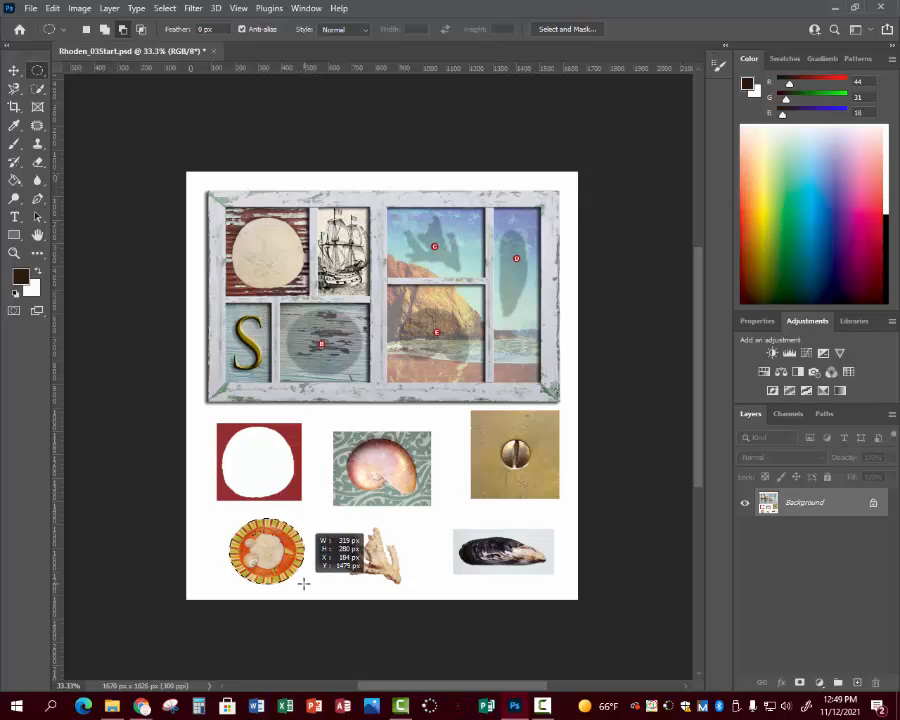
{"action": "mouse_move", "coordinate": [303, 584]}
{"action": "left_mouse_down"}
{"action": "mouse_move", "coordinate": [303, 576]}
{"action": "mouse_move", "coordinate": [303, 584]}
{"action": "left_mouse_up"}
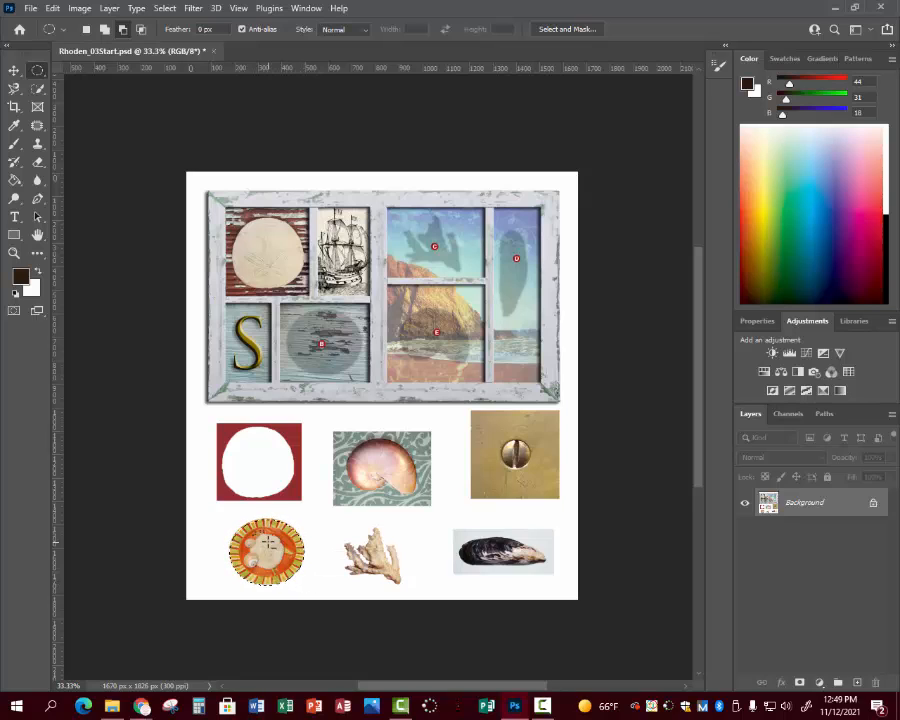
Move the selected shell plate onto area B of the window frame and clear the selection.
{"action": "left_click", "coordinate": [13, 69]}
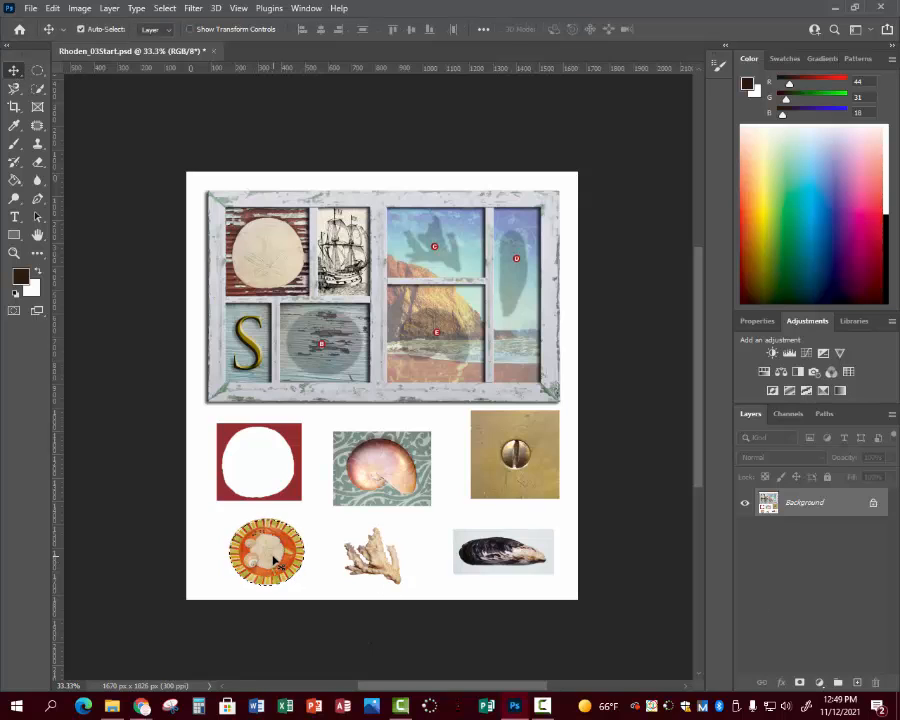
{"action": "left_click_drag", "start_coordinate": [277, 564], "coordinate": [330, 349]}
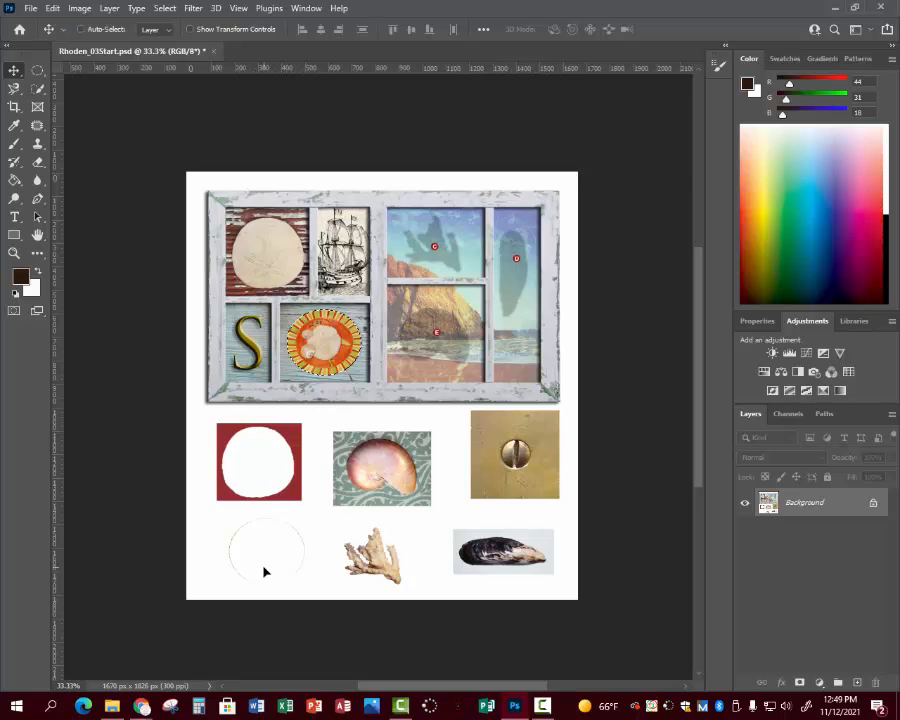
{"action": "key", "text": "ctrl+d"}
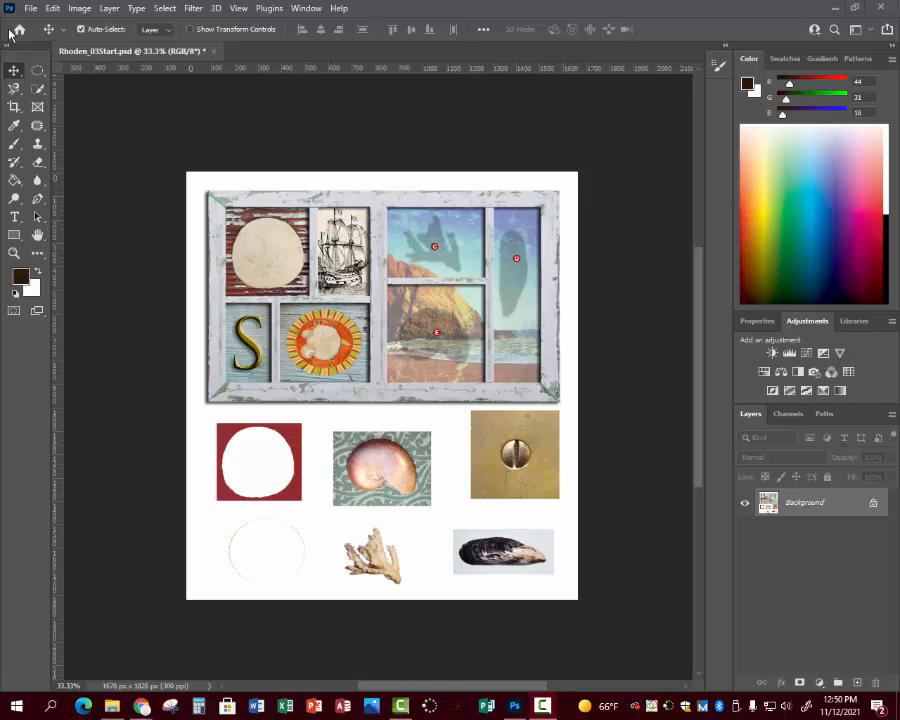
{"action": "left_click", "coordinate": [52, 9]}
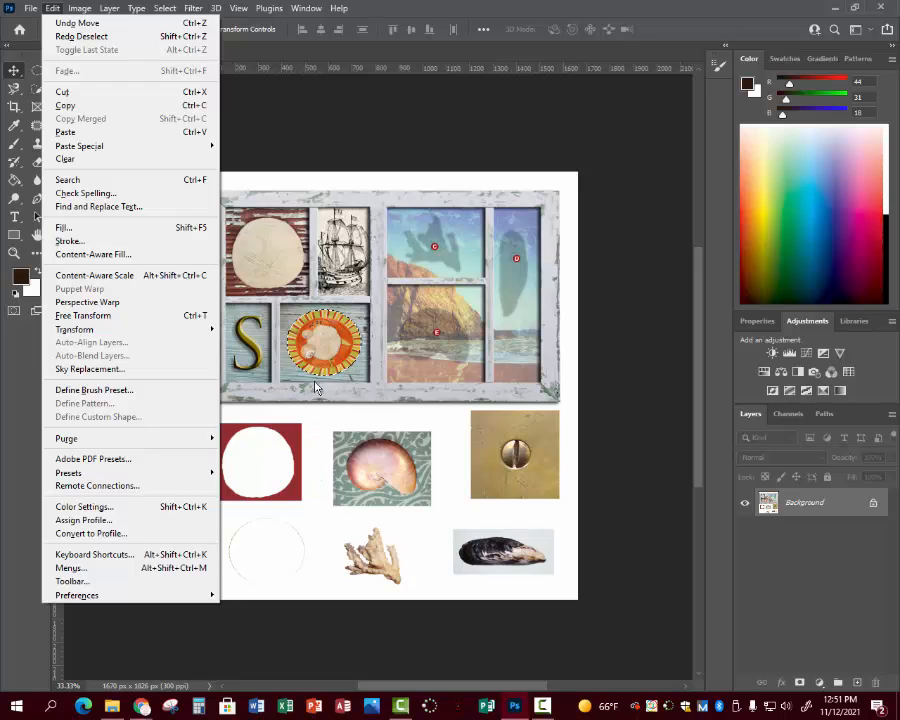
{"action": "left_click", "coordinate": [332, 405]}
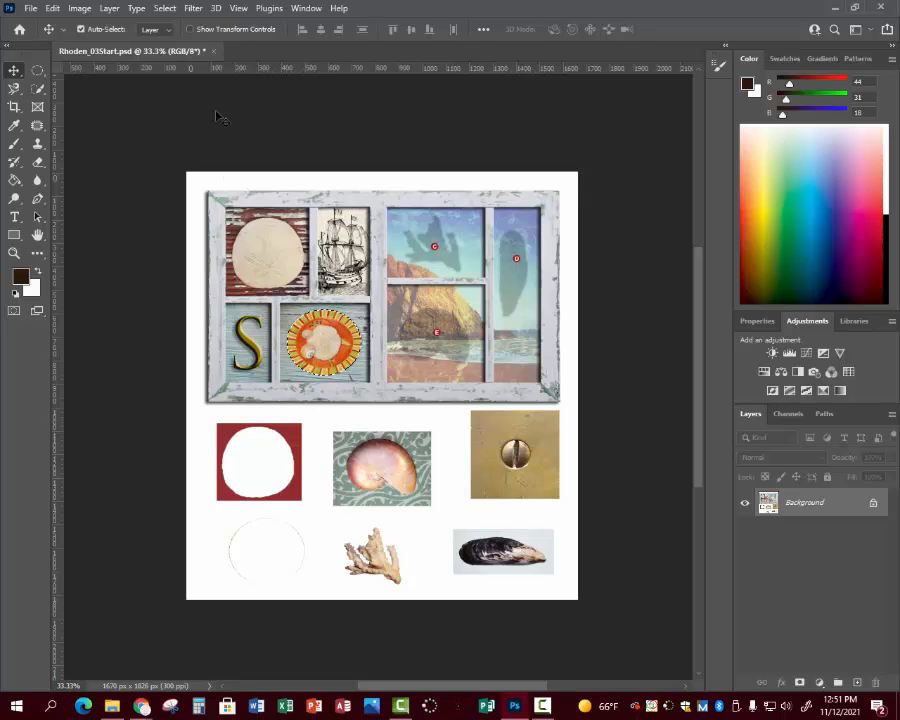
Hide the selection edges around the shell plate while keeping its selection active.
{"action": "left_click", "coordinate": [240, 8]}
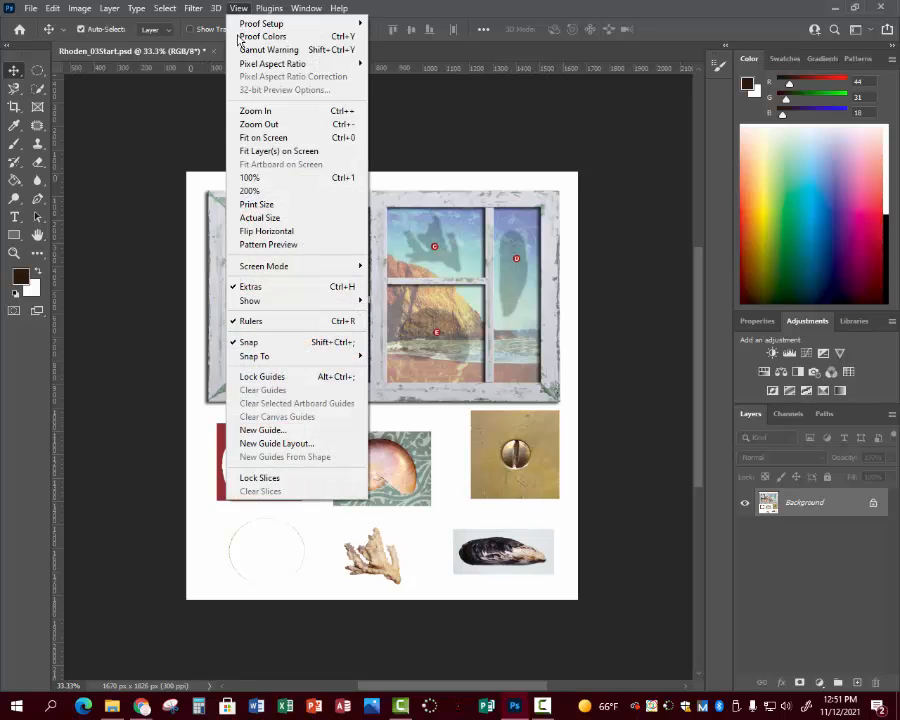
{"action": "mouse_move", "coordinate": [239, 303]}
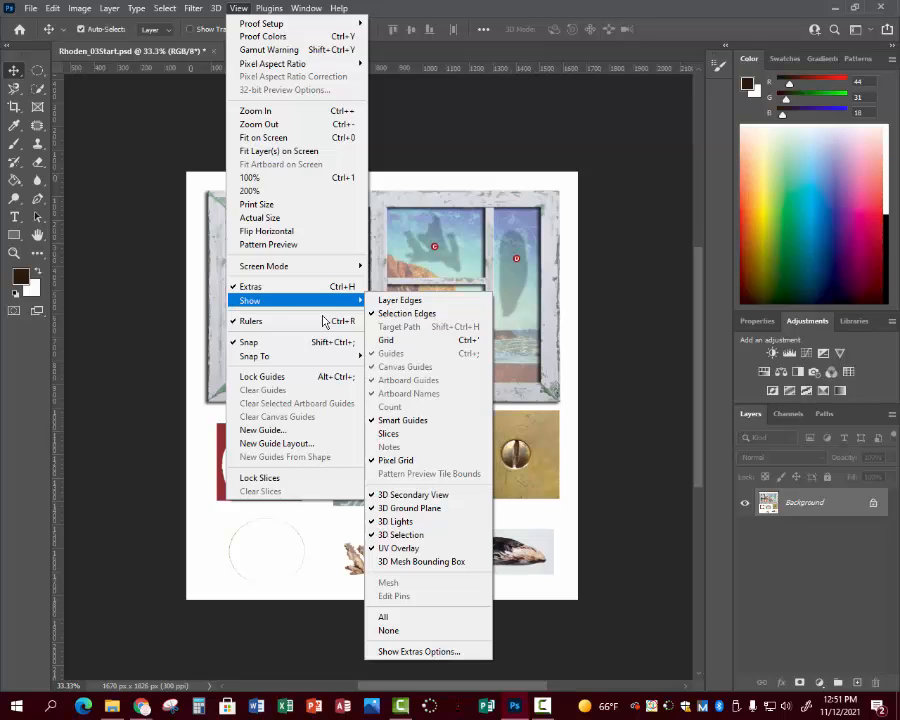
{"action": "left_click", "coordinate": [402, 314]}
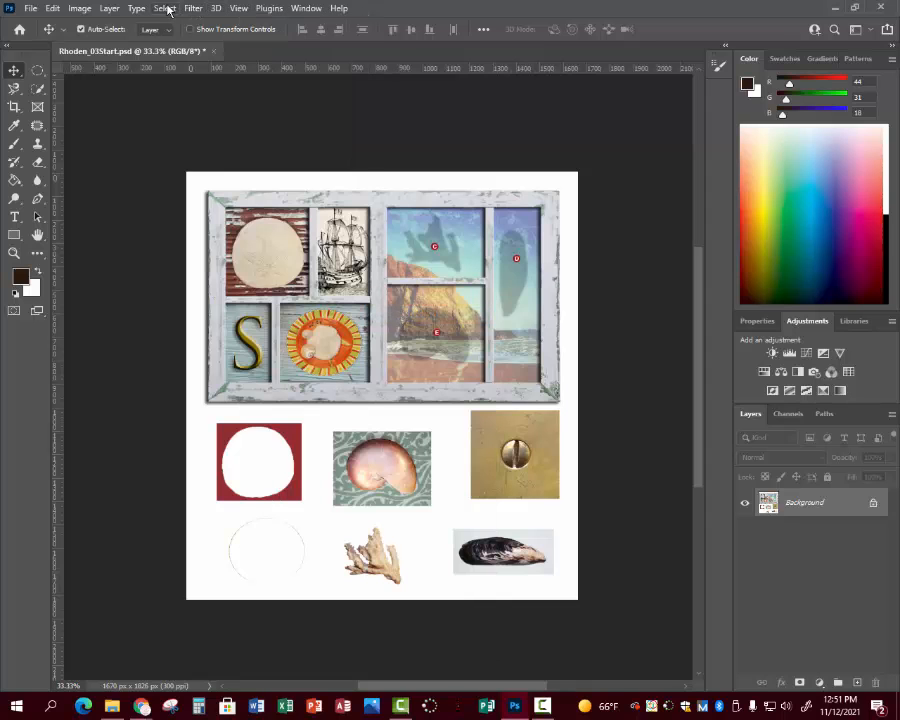
Turn the display of selection edges back on and save the document.
{"action": "left_click", "coordinate": [245, 8]}
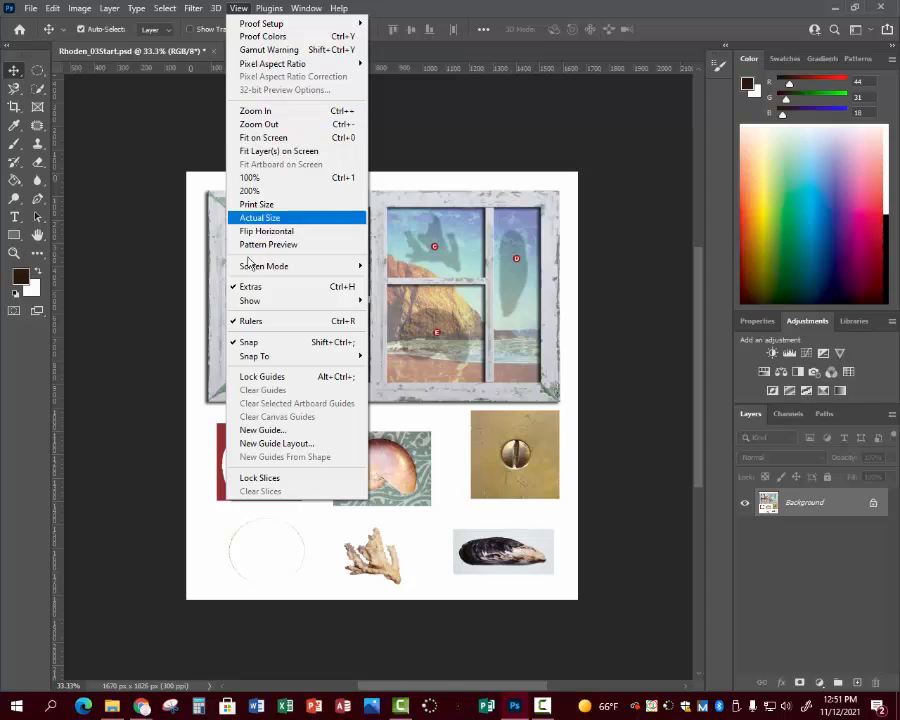
{"action": "mouse_move", "coordinate": [255, 301]}
{"action": "left_click", "coordinate": [408, 314]}
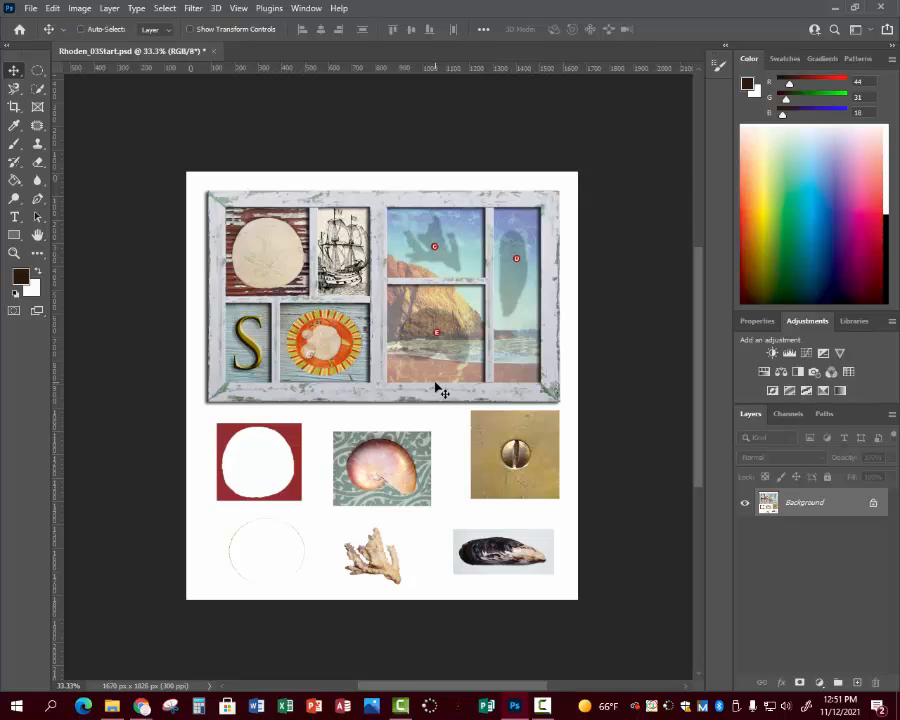
{"action": "left_click", "coordinate": [30, 9]}
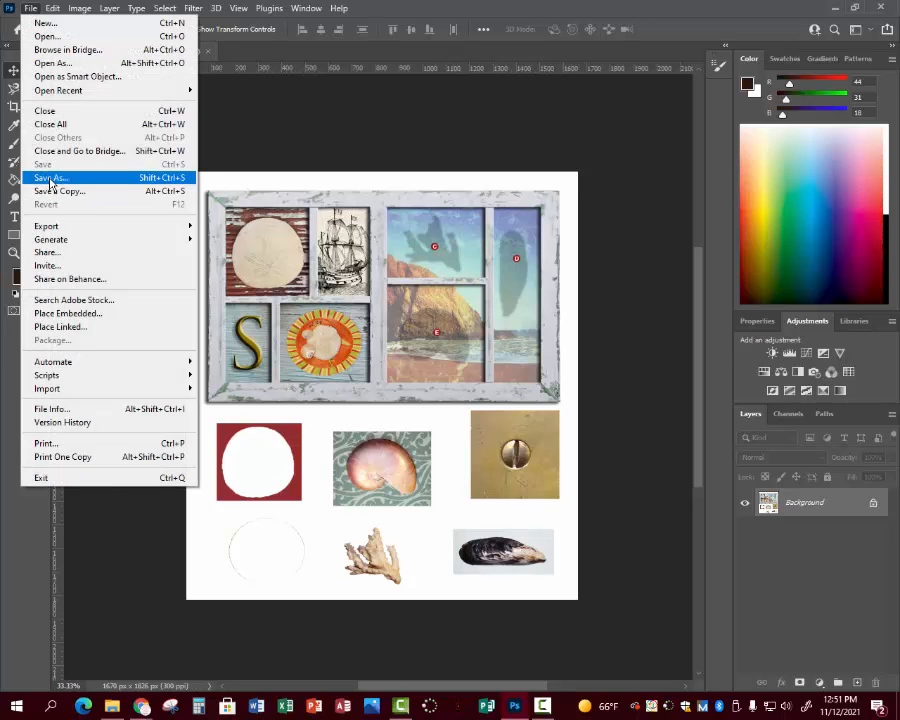
{"action": "left_click", "coordinate": [313, 542]}
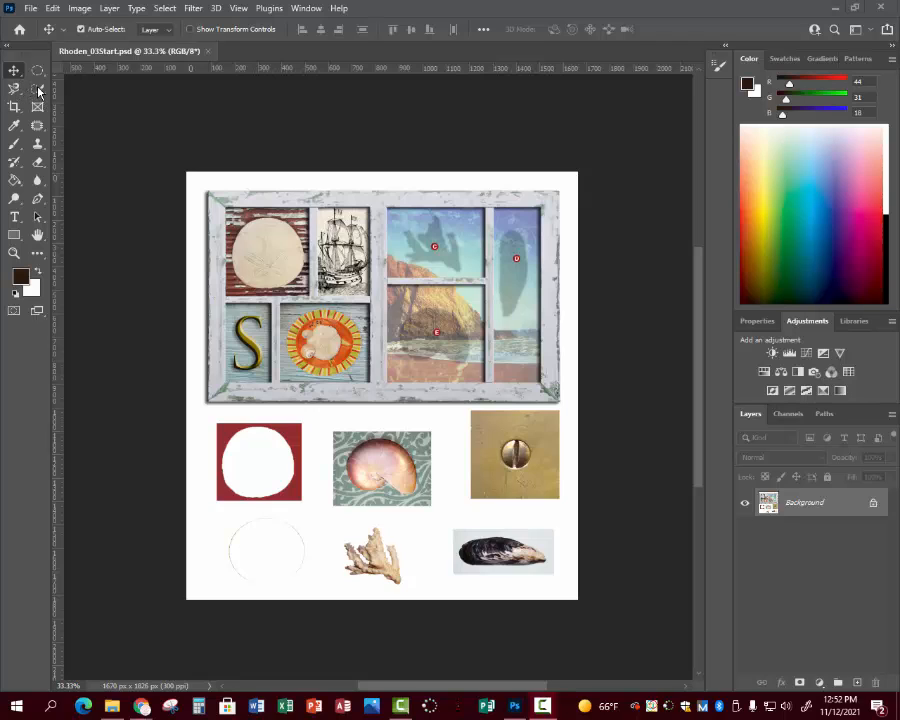
Try selecting the coral by sampling it directly with the Magic Wand, and clear the selection.
{"action": "left_click_drag", "start_coordinate": [38, 89], "coordinate": [100, 122]}
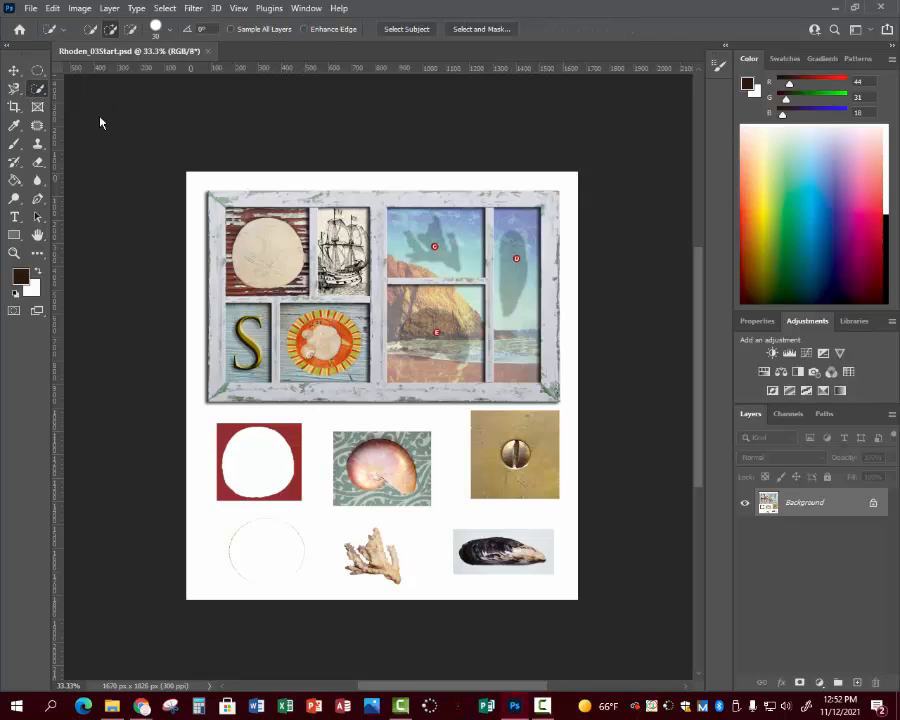
{"action": "key", "text": "shift+w"}
{"action": "left_click", "coordinate": [375, 556]}
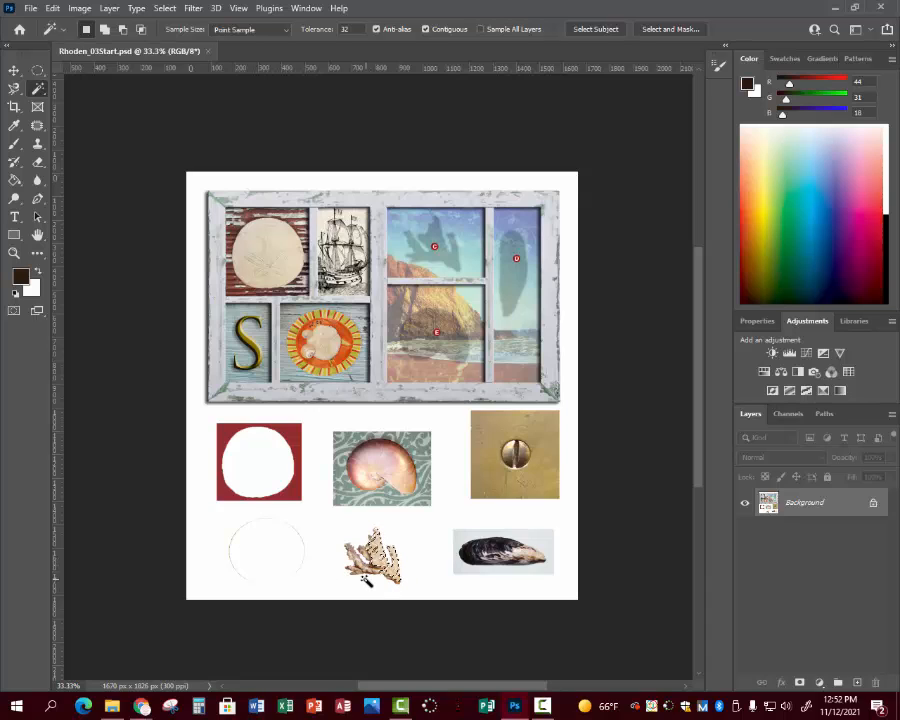
{"action": "key", "text": "ctrl+d"}
Try framing the coral with a rectangular marquee and sampling the coral itself with the Magic Wand in new-selection mode, and undo the attempt.
{"action": "left_click", "coordinate": [37, 71]}
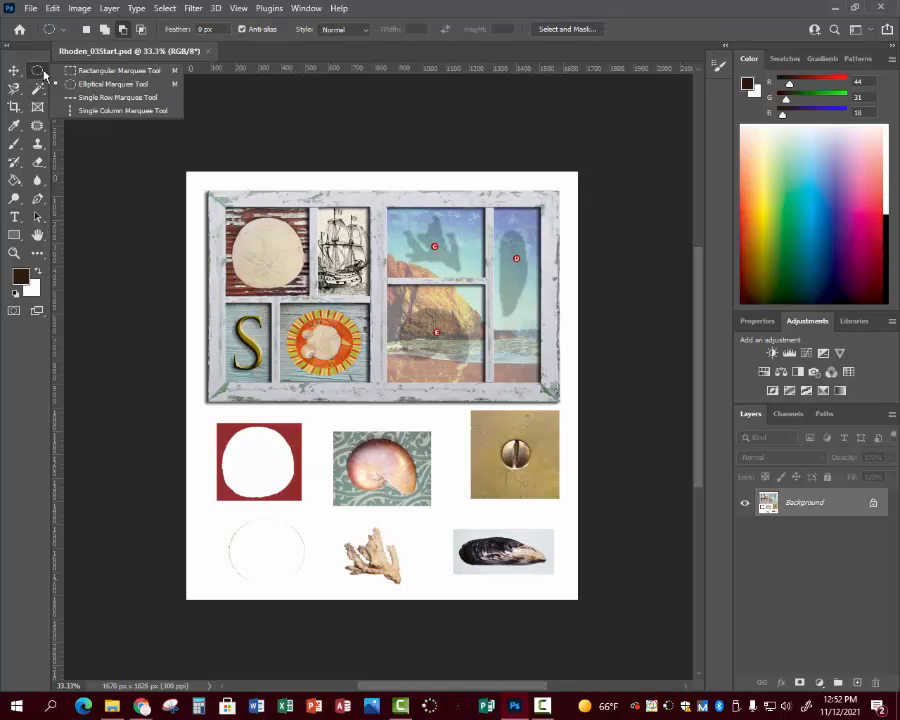
{"action": "left_click", "coordinate": [110, 71]}
{"action": "left_click_drag", "start_coordinate": [331, 514], "coordinate": [415, 595]}
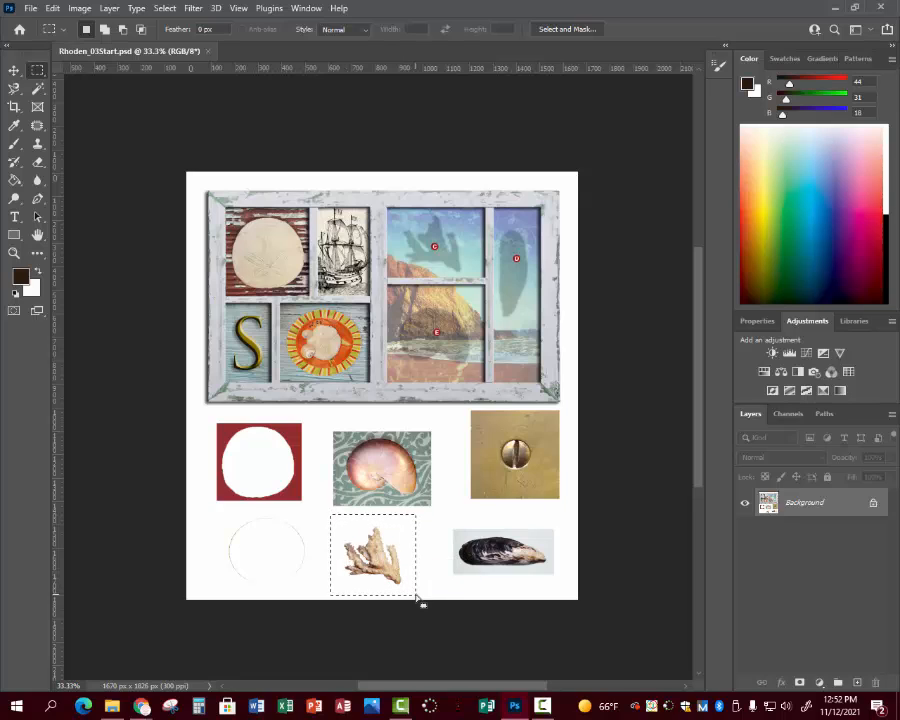
{"action": "left_click", "coordinate": [37, 91]}
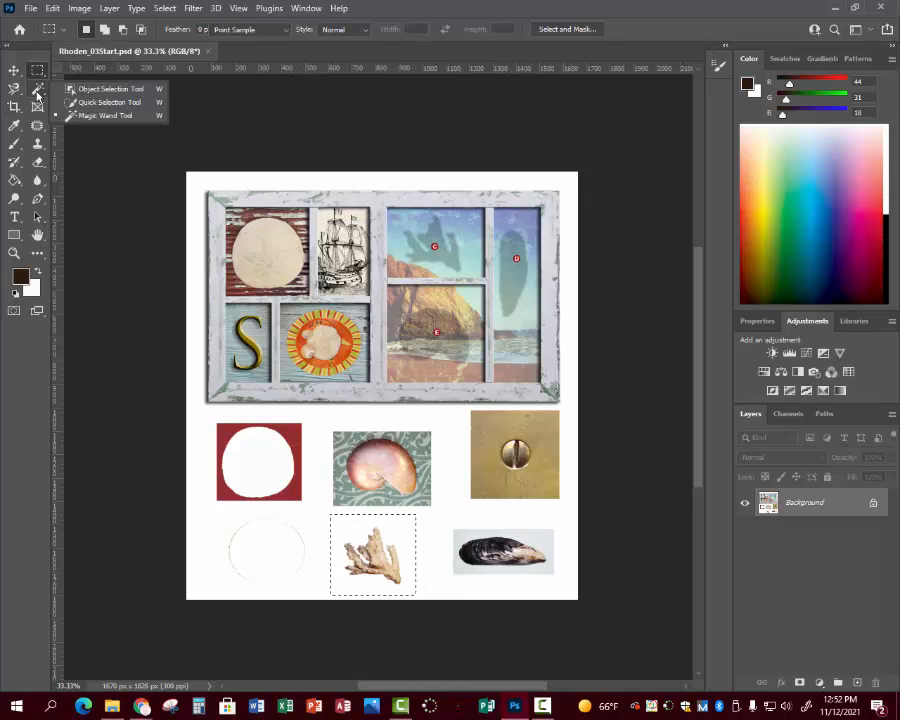
{"action": "left_click", "coordinate": [110, 115]}
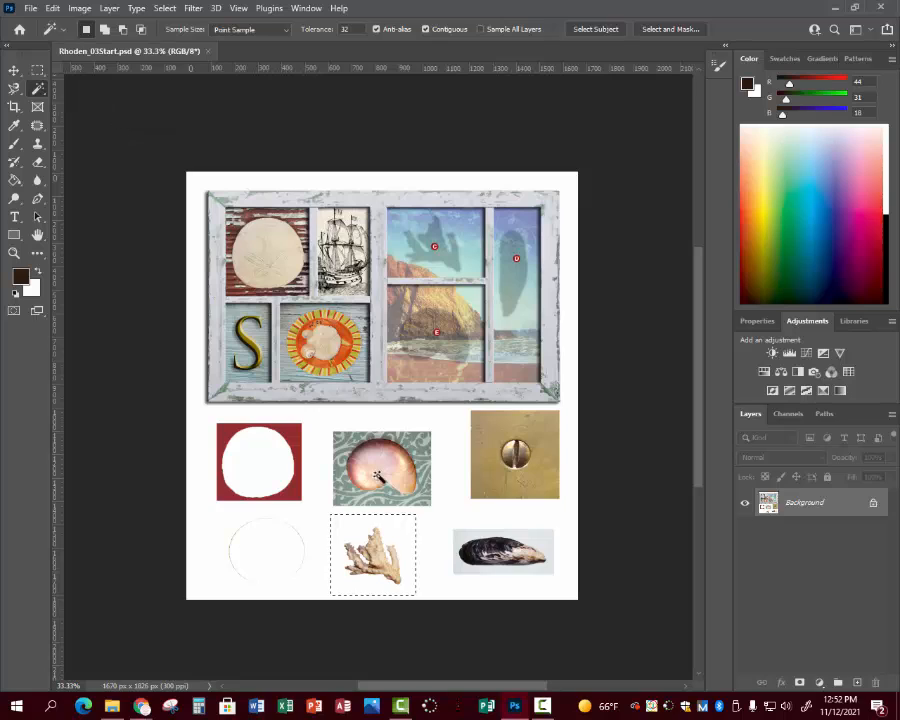
{"action": "left_click", "coordinate": [372, 552]}
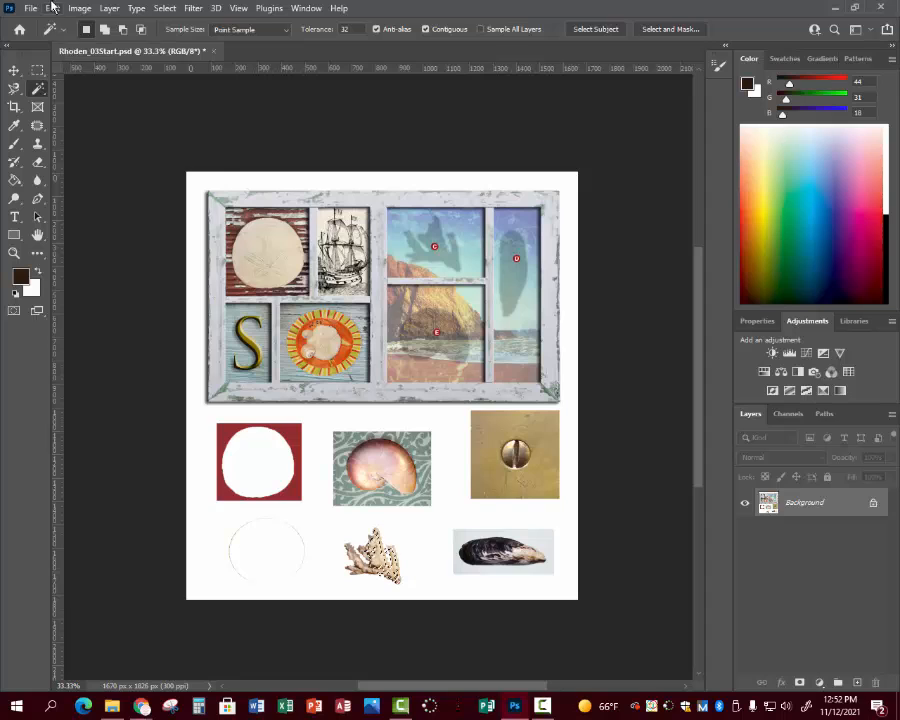
{"action": "left_click", "coordinate": [52, 8]}
{"action": "left_click", "coordinate": [46, 20]}
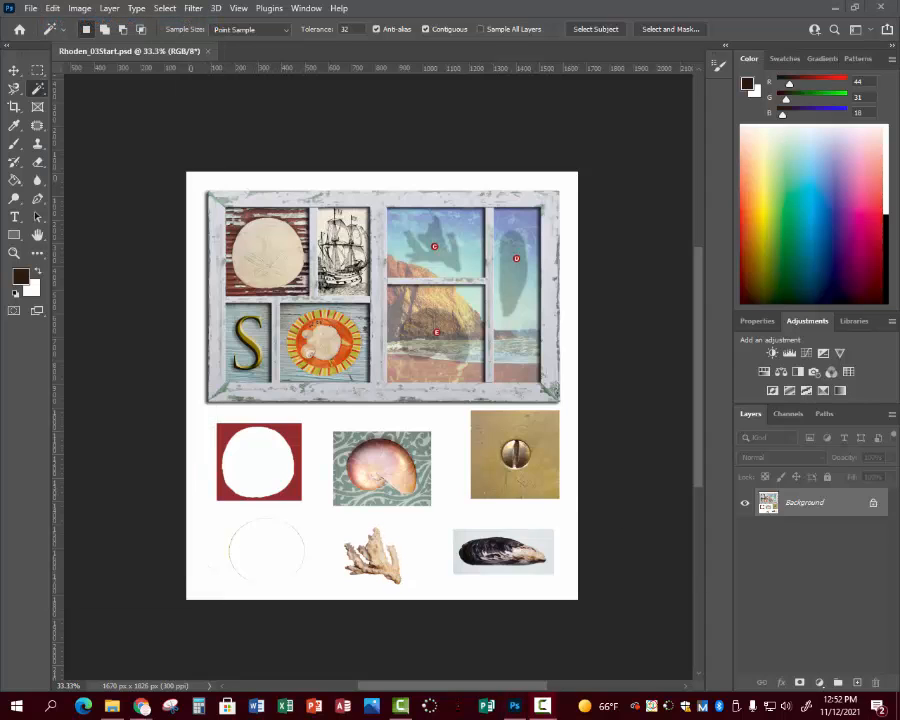
Within a rectangular marquee around the coral, subtract the white background using the Magic Wand at tolerance 32 so only the coral is selected.
{"action": "left_click", "coordinate": [122, 29]}
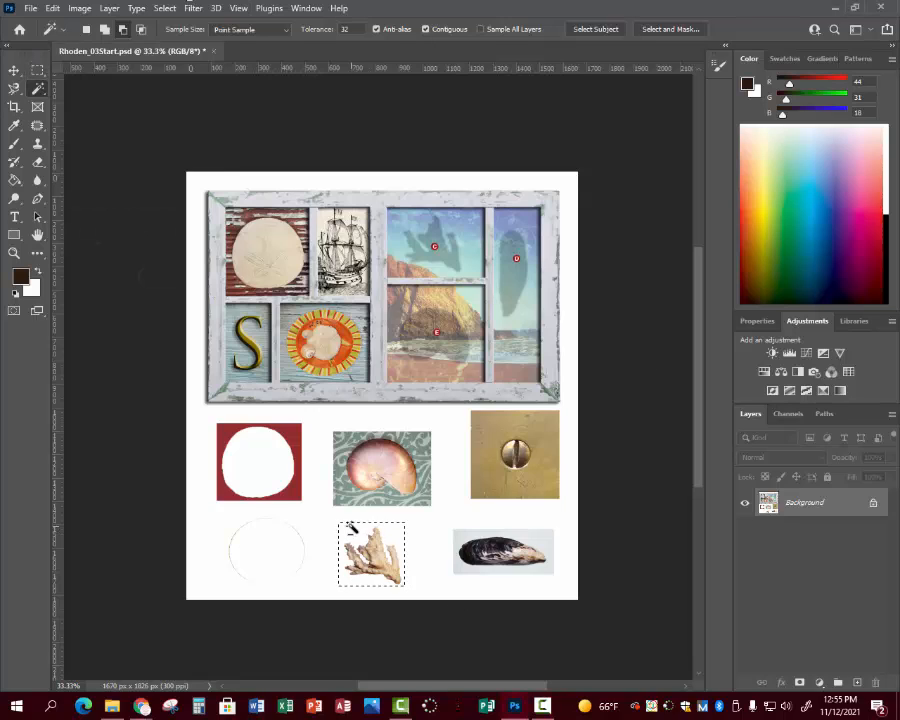
{"action": "left_click", "coordinate": [37, 70]}
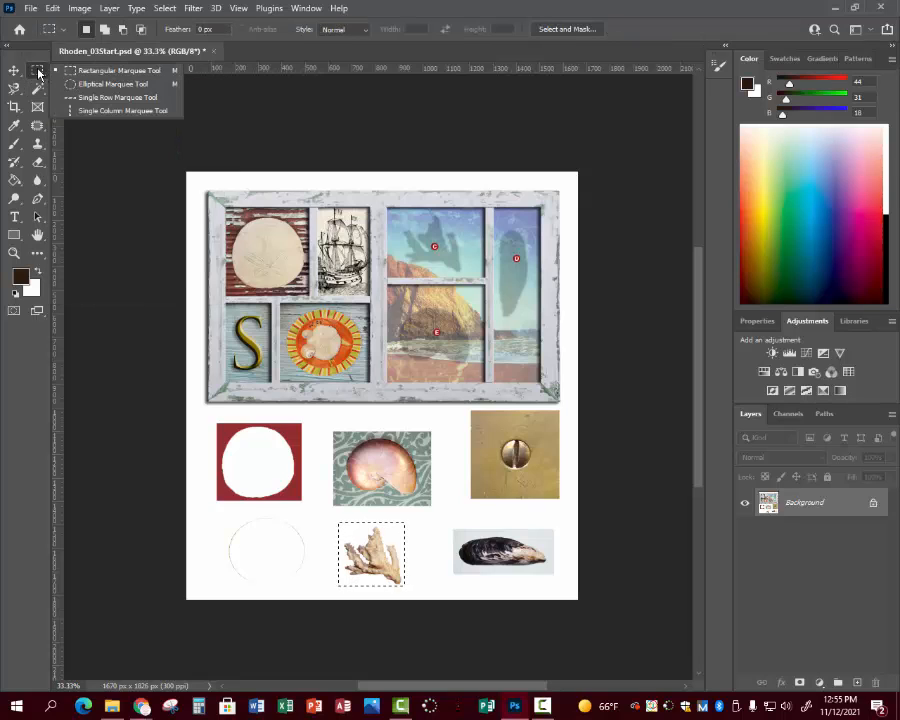
{"action": "left_click", "coordinate": [36, 70]}
{"action": "left_click", "coordinate": [37, 92]}
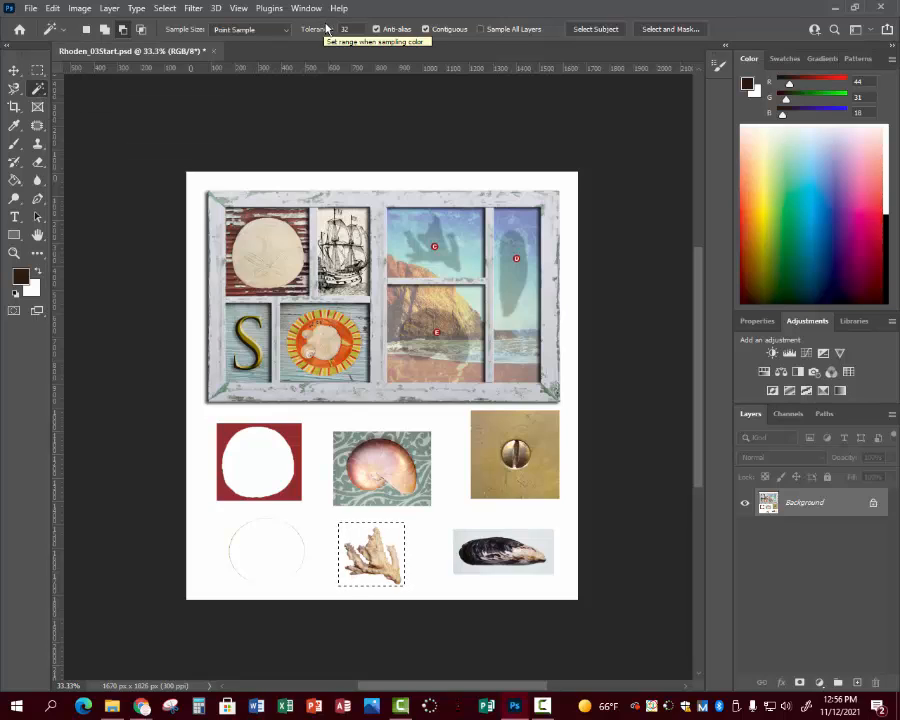
{"action": "right_click", "coordinate": [36, 88]}
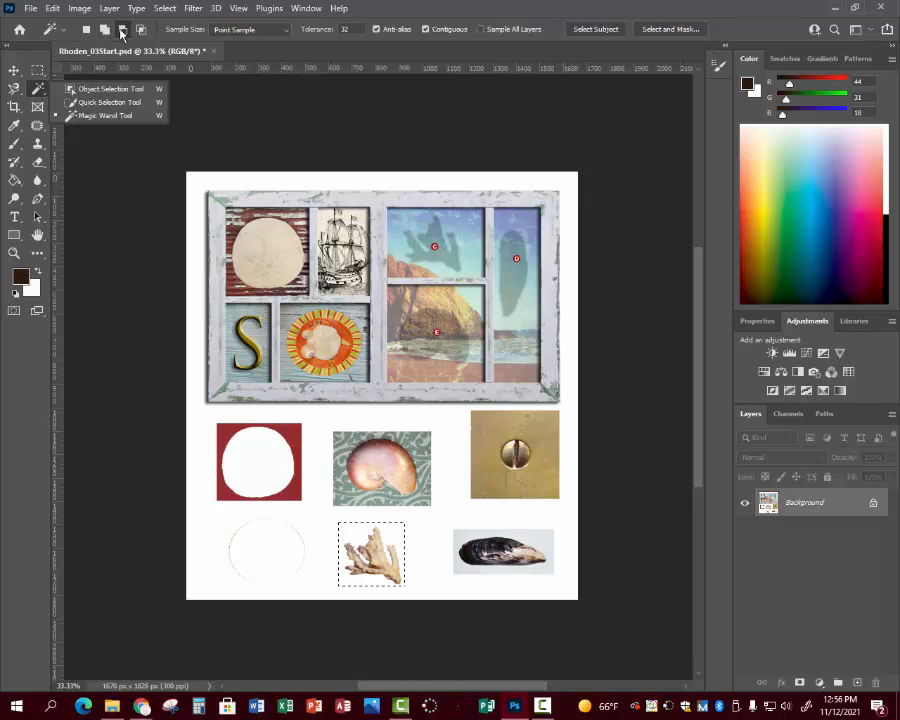
{"action": "left_click", "coordinate": [121, 30]}
{"action": "left_click", "coordinate": [359, 535]}
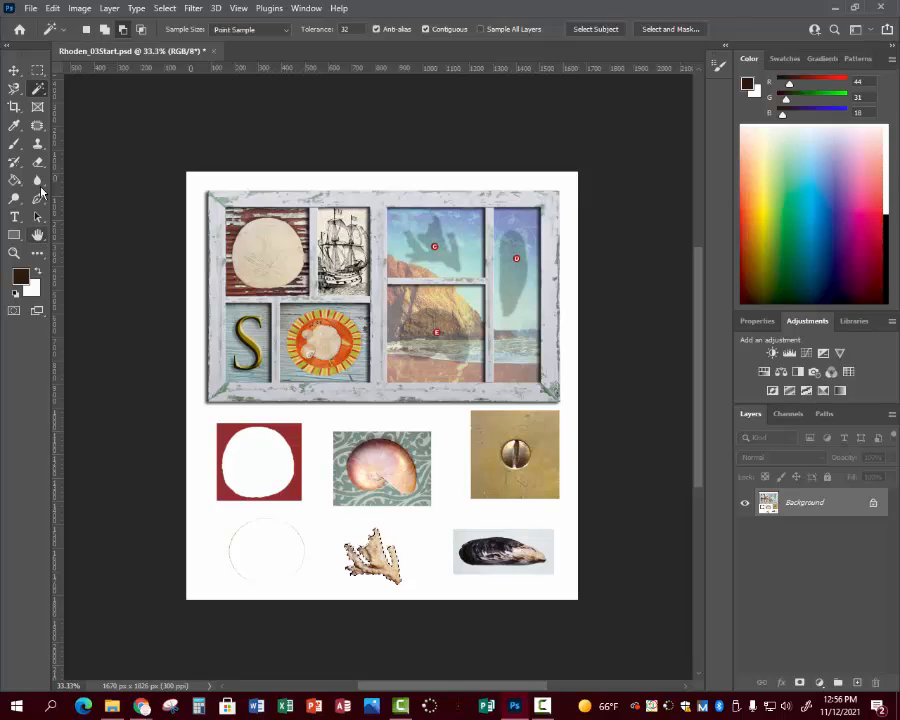
Move the selected coral onto its shadow in area C of the window frame and clear the selection.
{"action": "left_click", "coordinate": [14, 70]}
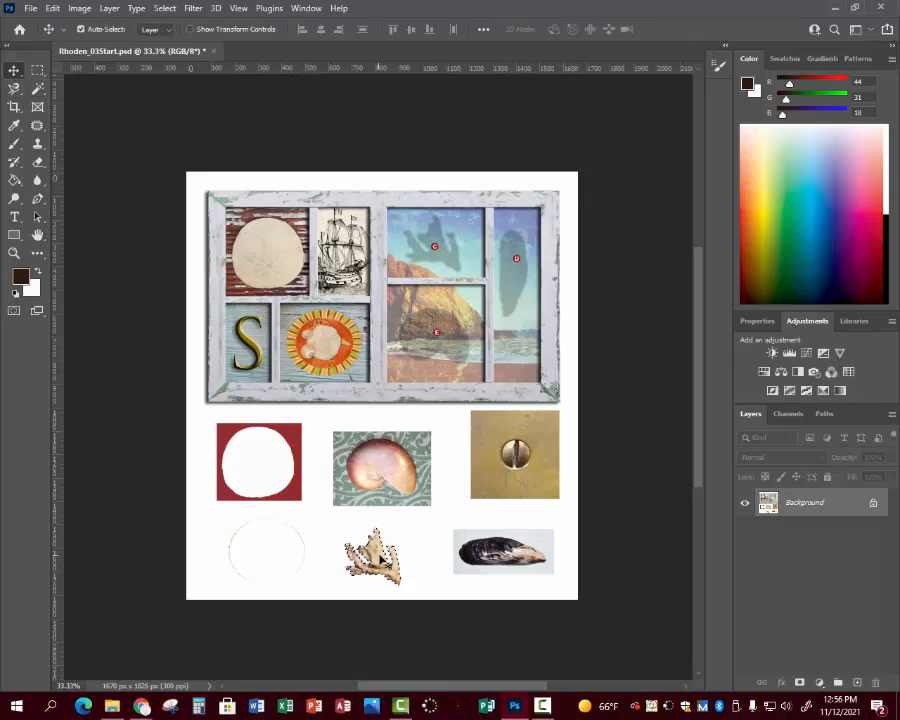
{"action": "left_click_drag", "start_coordinate": [380, 556], "coordinate": [441, 246]}
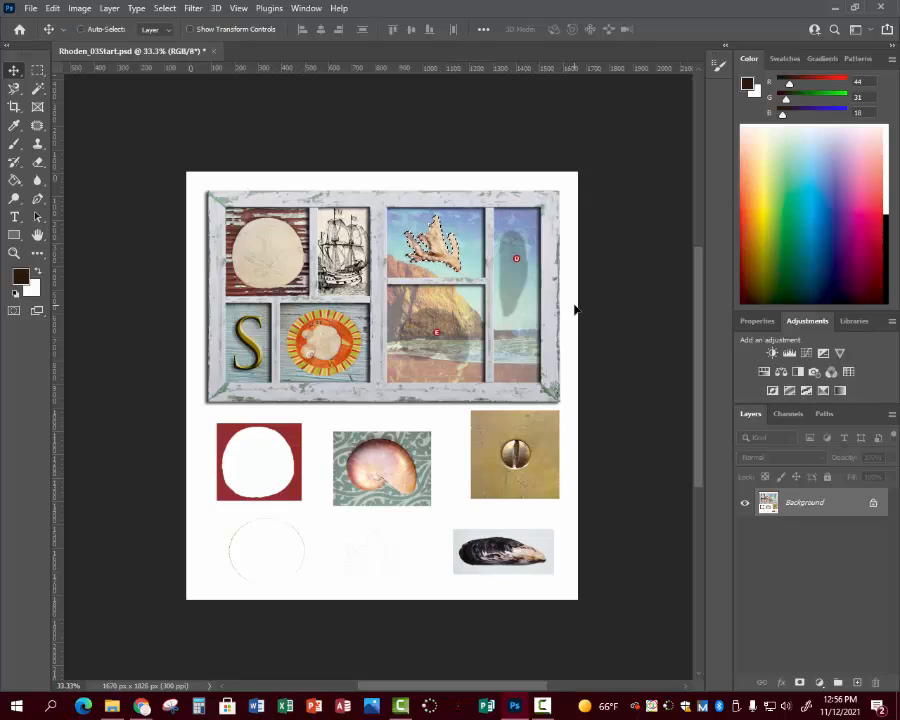
{"action": "key", "text": "ctrl+d"}
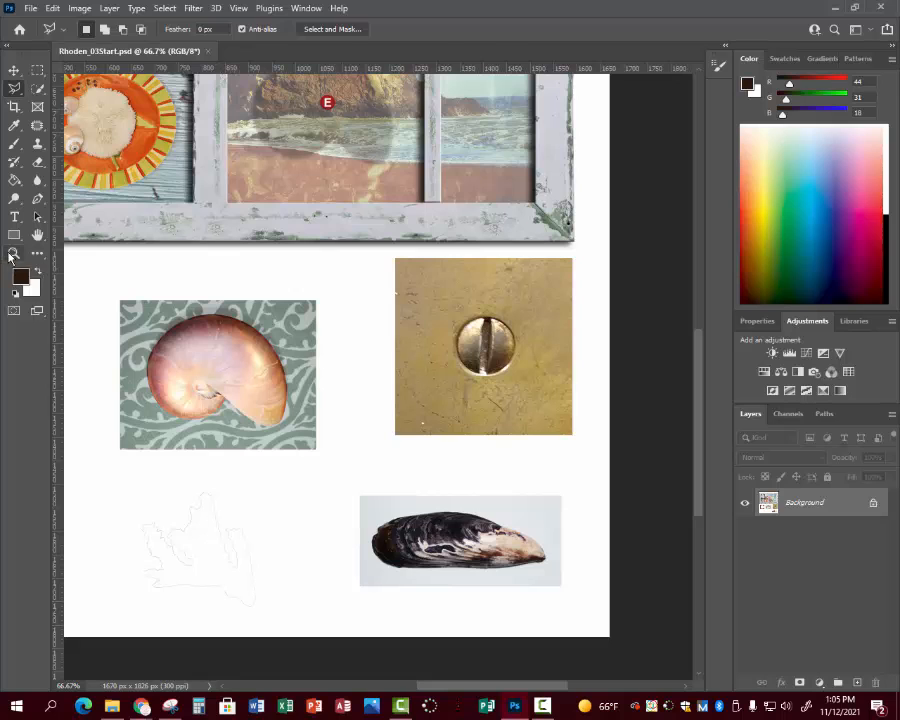
Select the whole mussel shell with the Quick Selection tool using a size 30 brush in add mode.
{"action": "left_click", "coordinate": [14, 252]}
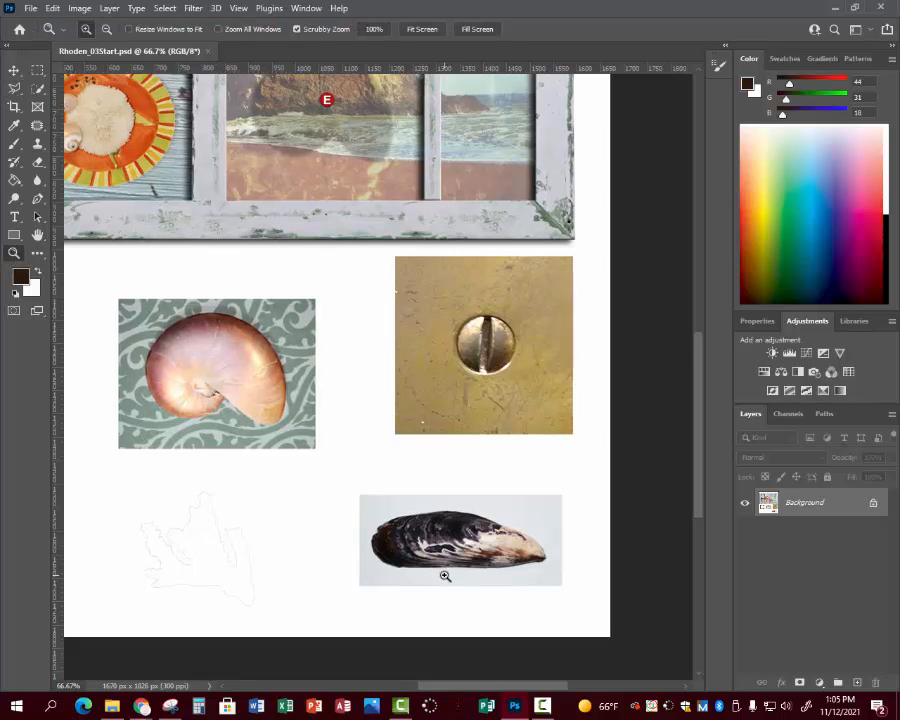
{"action": "left_click", "coordinate": [442, 566]}
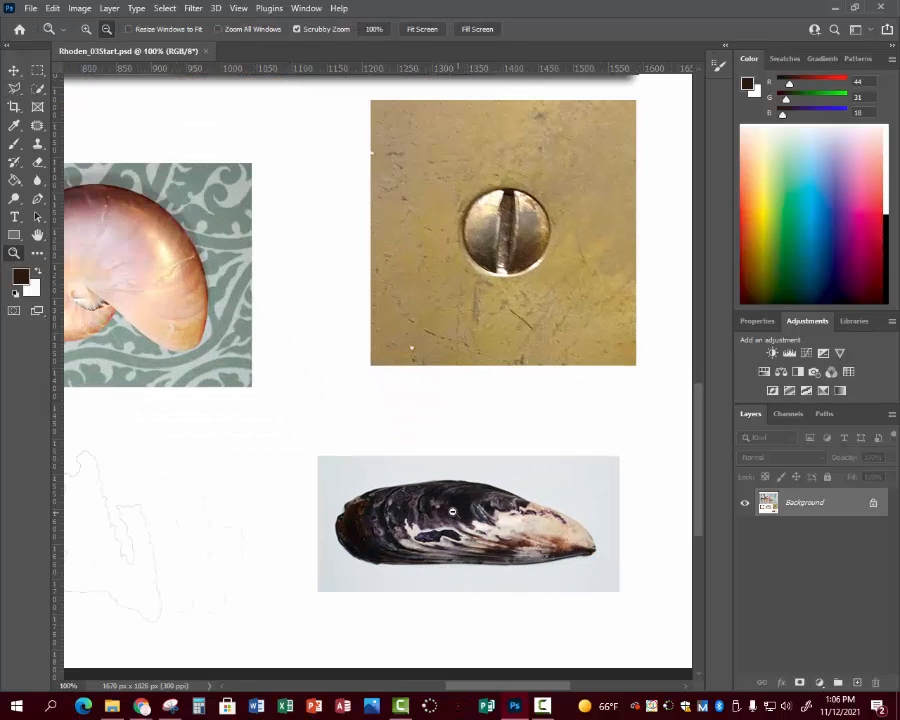
{"action": "left_click", "coordinate": [34, 90]}
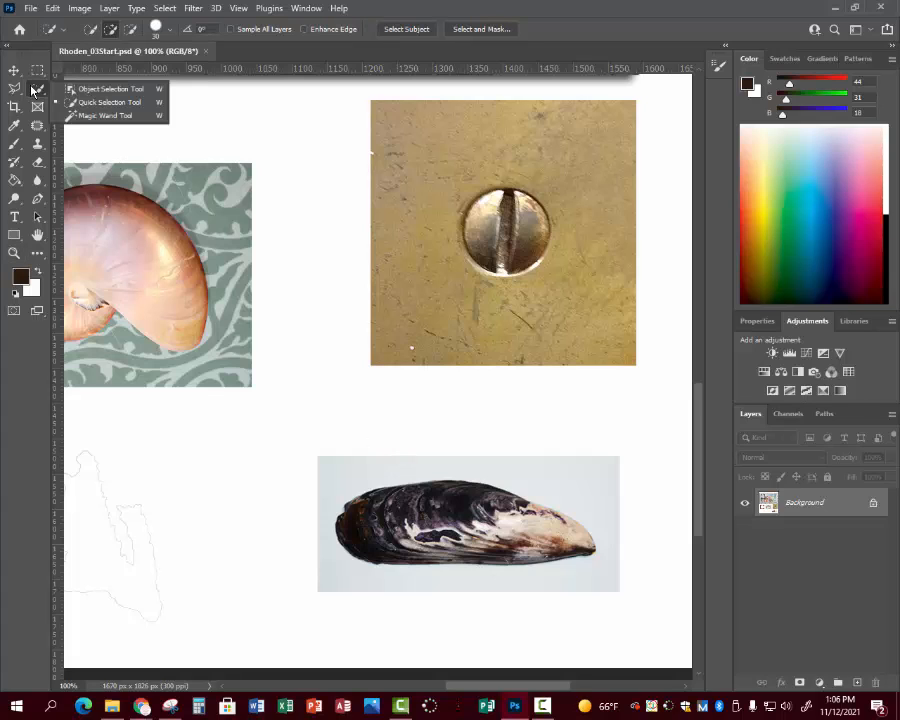
{"action": "left_click", "coordinate": [92, 102]}
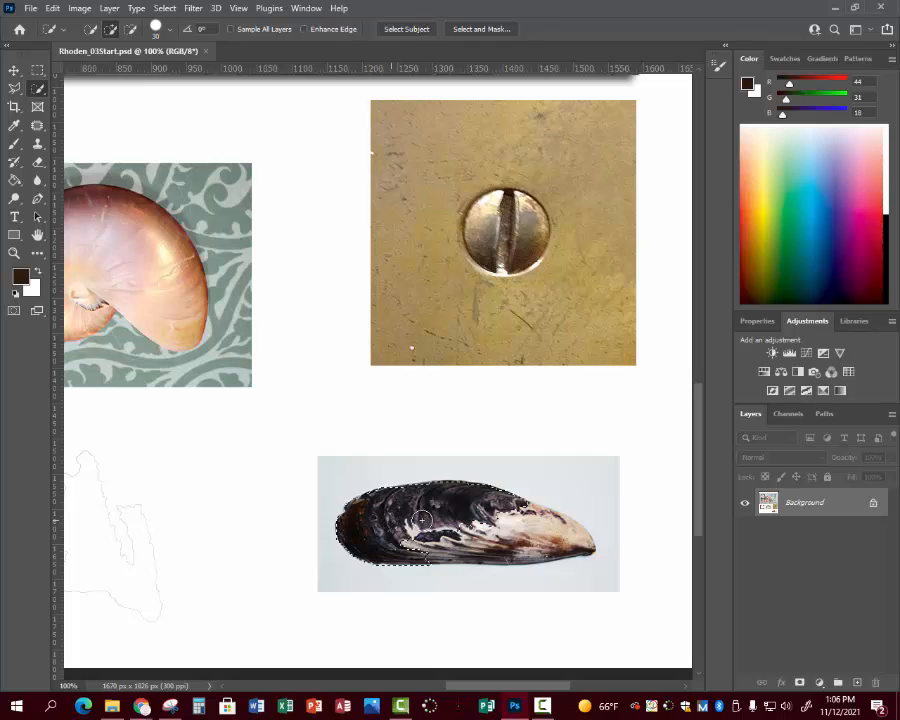
{"action": "left_click_drag", "start_coordinate": [356, 506], "coordinate": [493, 528]}
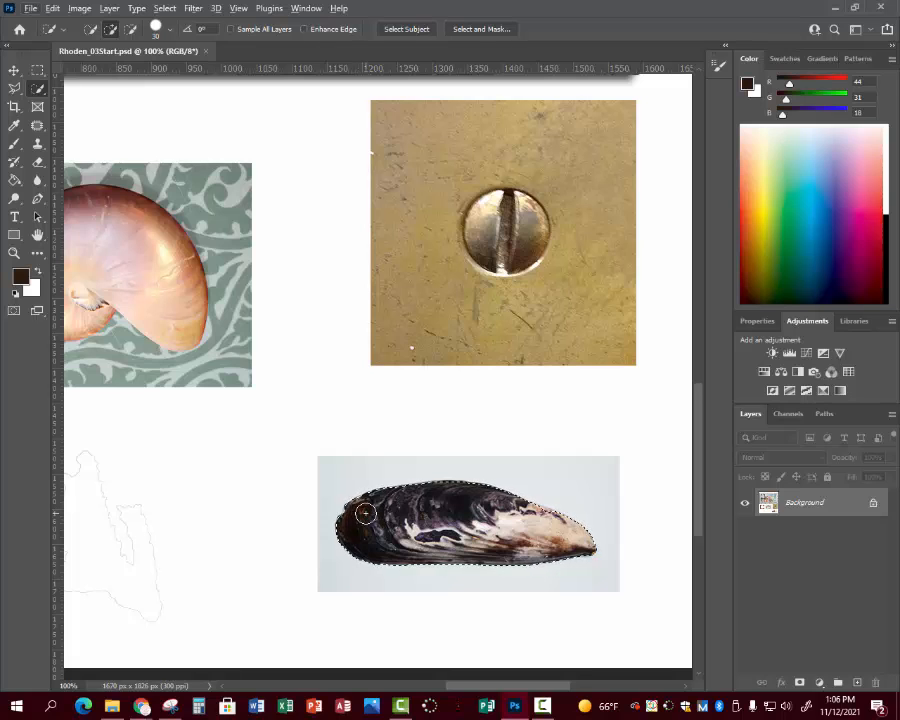
{"action": "left_click", "coordinate": [130, 29]}
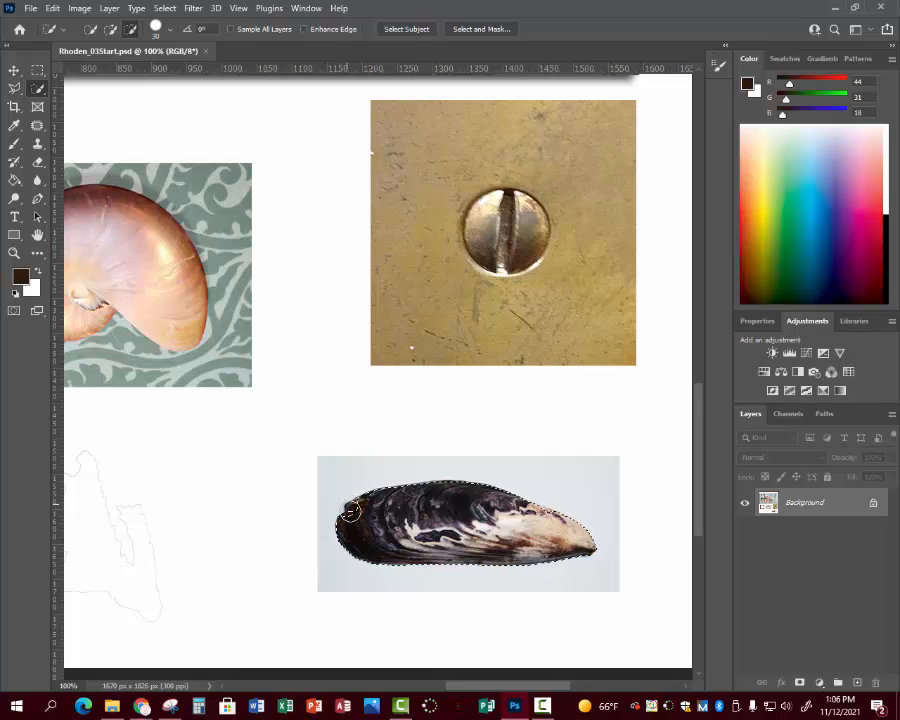
{"action": "left_click", "coordinate": [110, 29]}
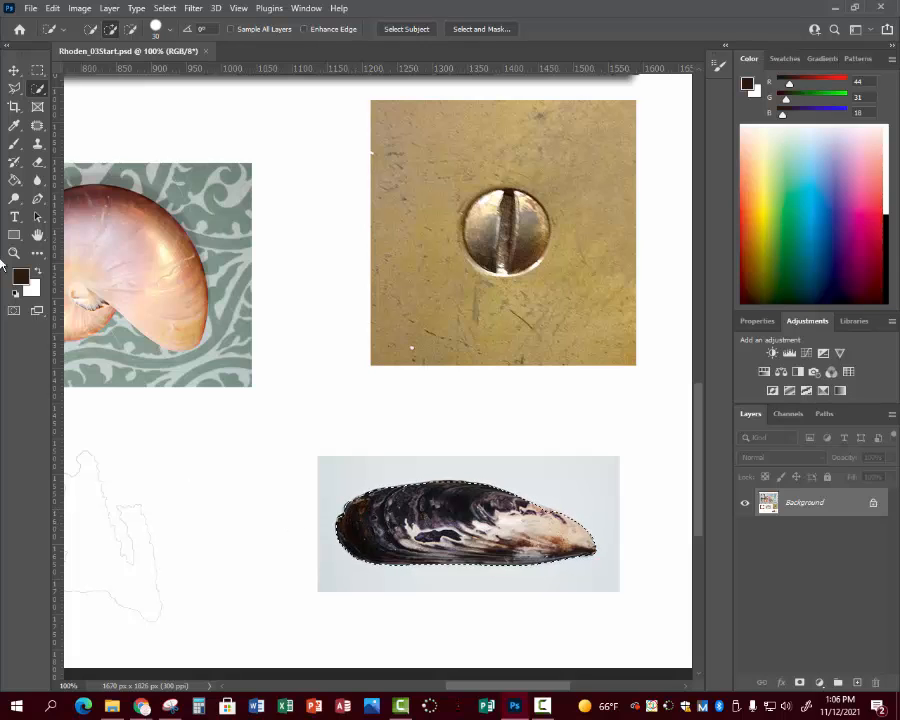
Move the selected mussel shell horizontally across area D of the window frame.
{"action": "key", "text": "z"}
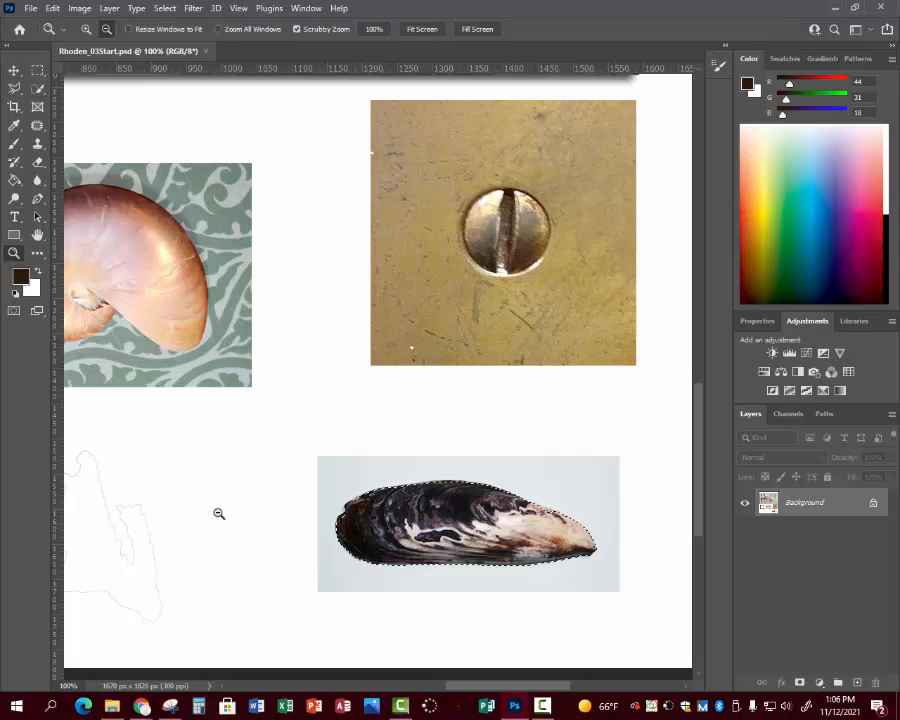
{"action": "left_click", "coordinate": [300, 575], "text": "alt"}
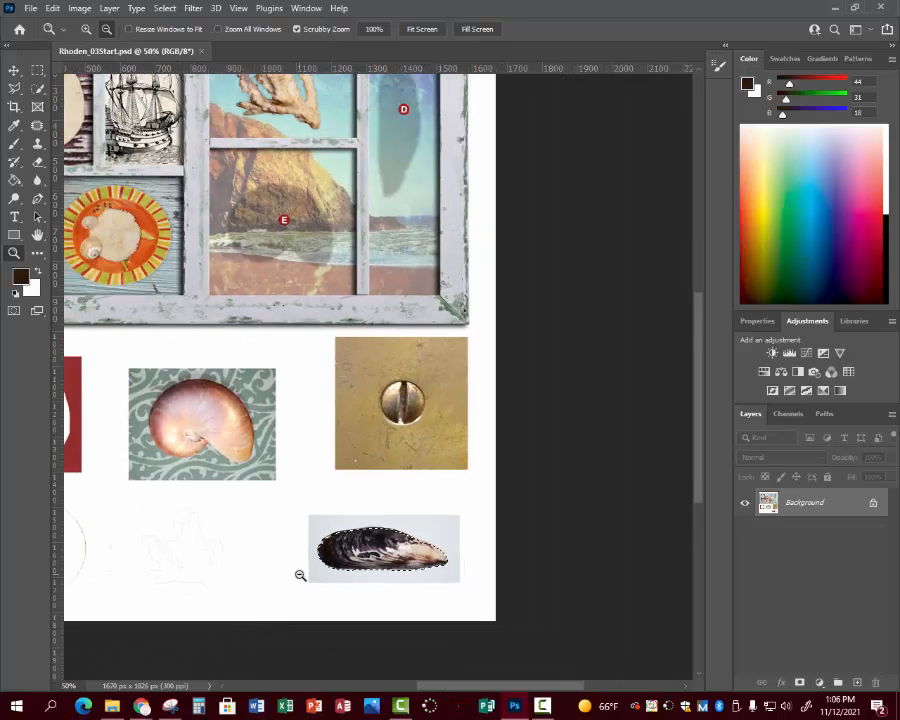
{"action": "left_click", "coordinate": [300, 575], "text": "alt"}
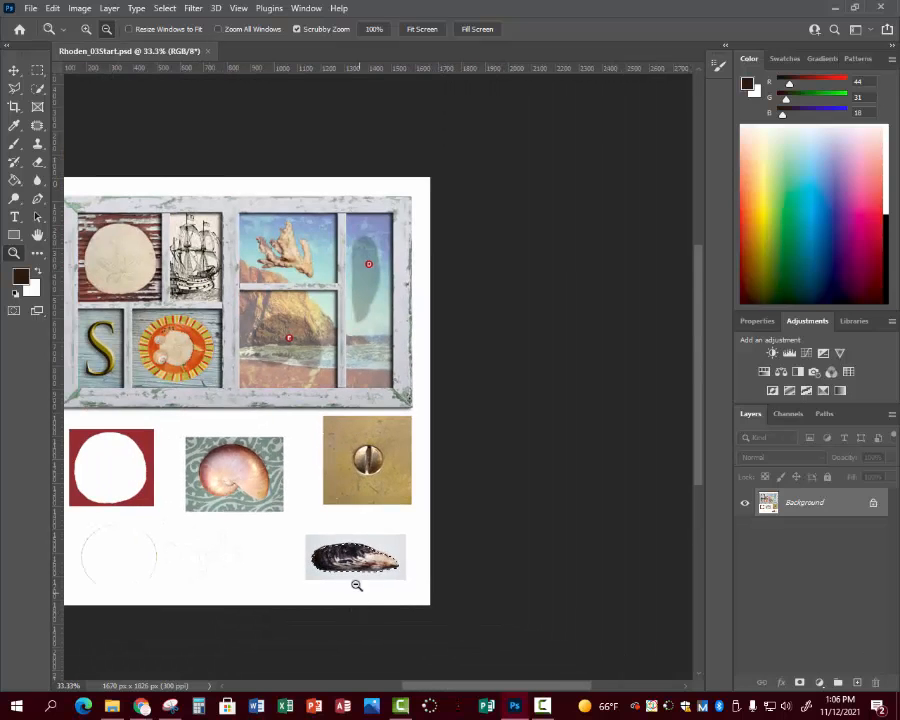
{"action": "left_click", "coordinate": [14, 70]}
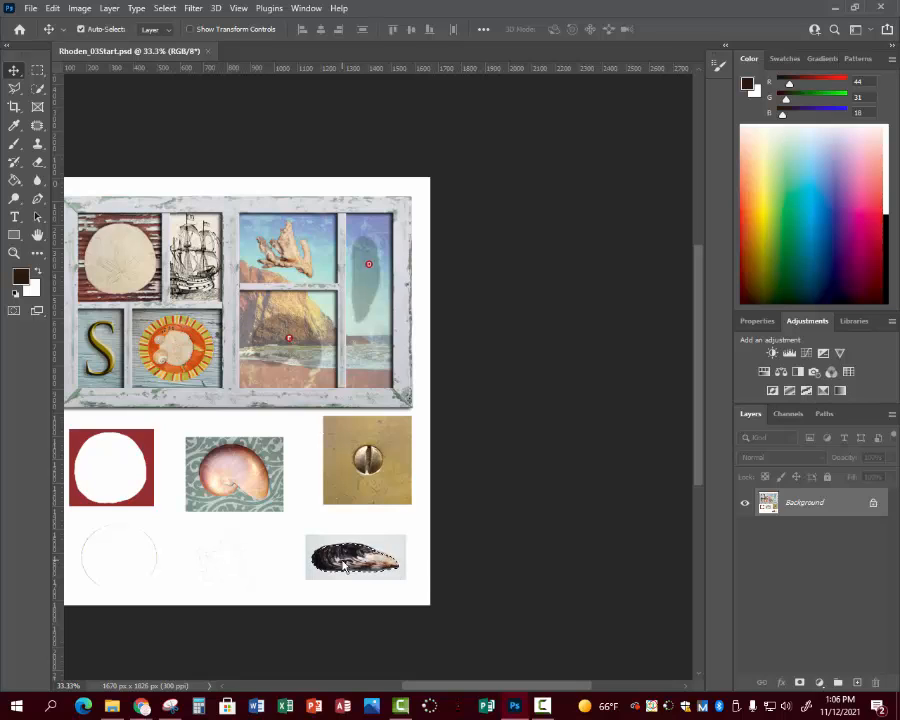
{"action": "left_click_drag", "start_coordinate": [343, 563], "coordinate": [369, 264]}
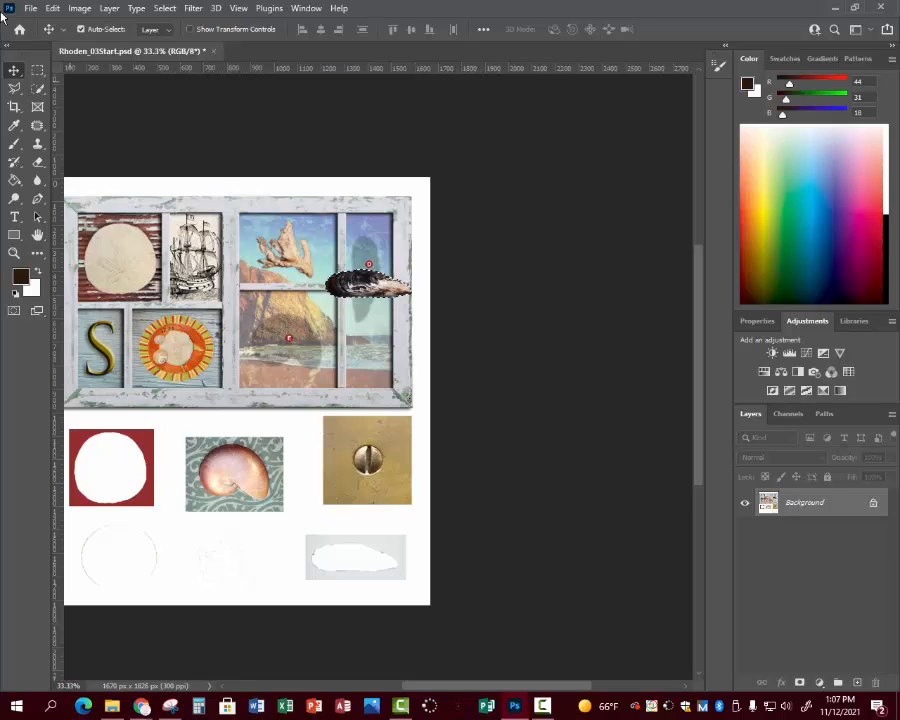
Rotate the selected mussel shell about 91 degrees clockwise and position it upright over its shadow in area D of the window frame.
{"action": "left_click", "coordinate": [52, 8]}
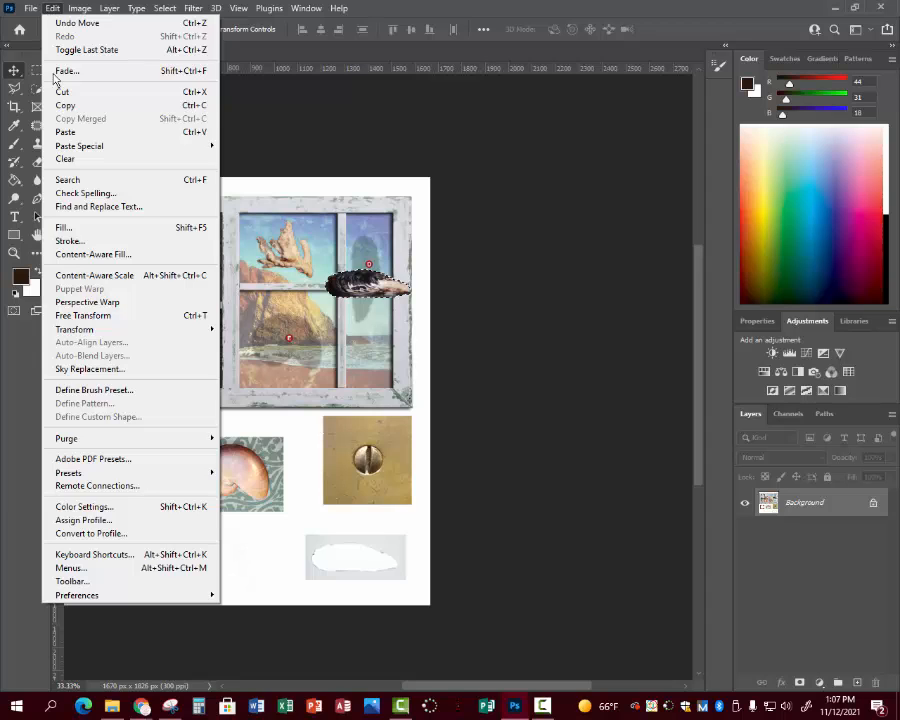
{"action": "mouse_move", "coordinate": [82, 330]}
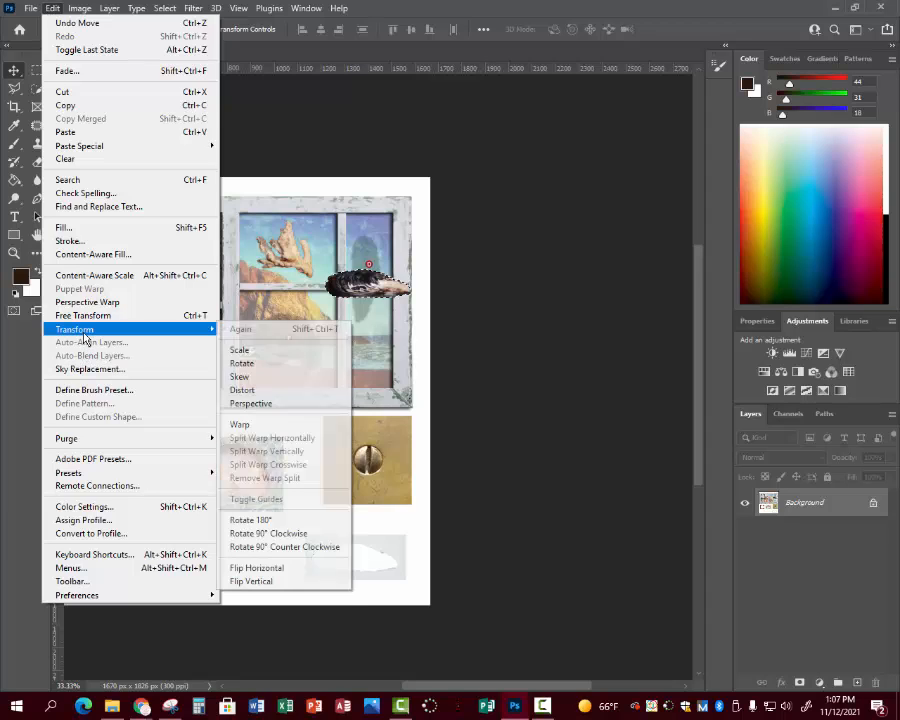
{"action": "left_click", "coordinate": [242, 363]}
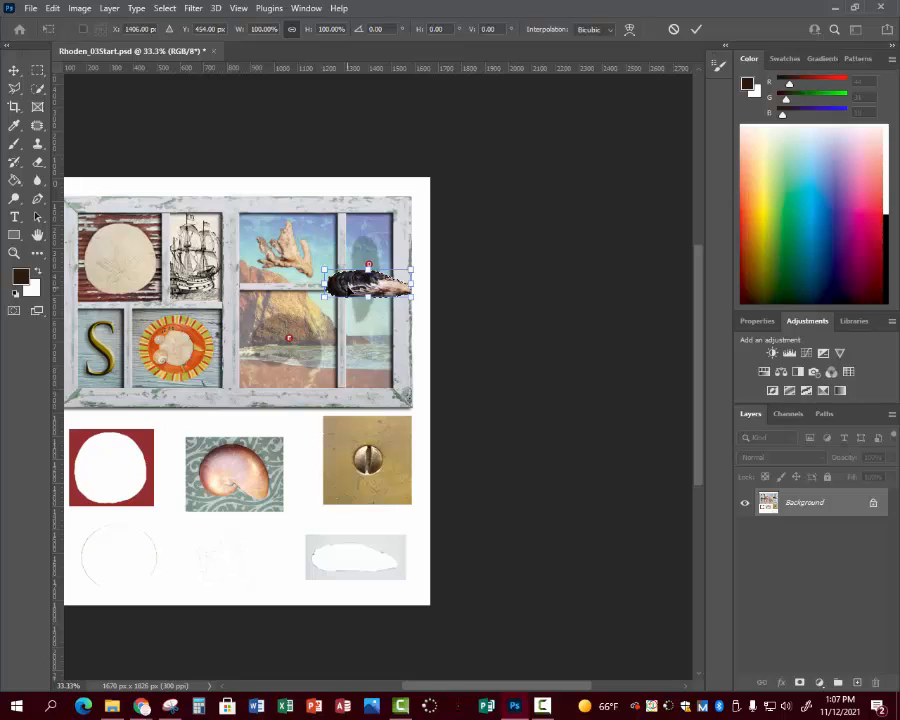
{"action": "left_click_drag", "start_coordinate": [410, 270], "coordinate": [377, 318]}
{"action": "left_click_drag", "start_coordinate": [368, 262], "coordinate": [364, 259]}
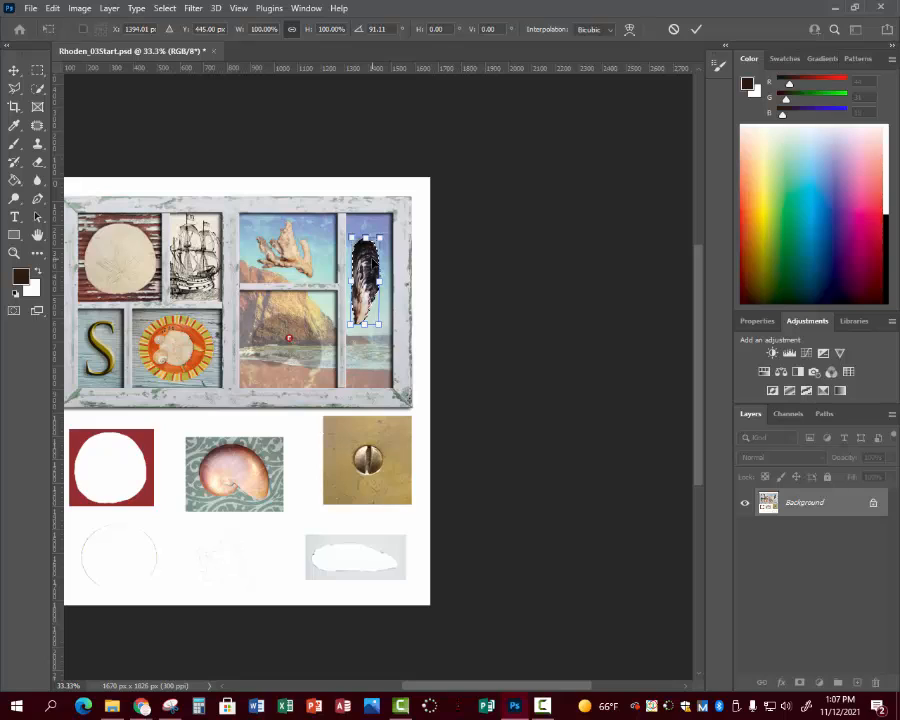
Fine-tune the mussel shell's position over its shadow in area D, apply the transformation and save the document.
{"action": "key", "text": "Return"}
{"action": "left_click_drag", "start_coordinate": [373, 259], "coordinate": [373, 258]}
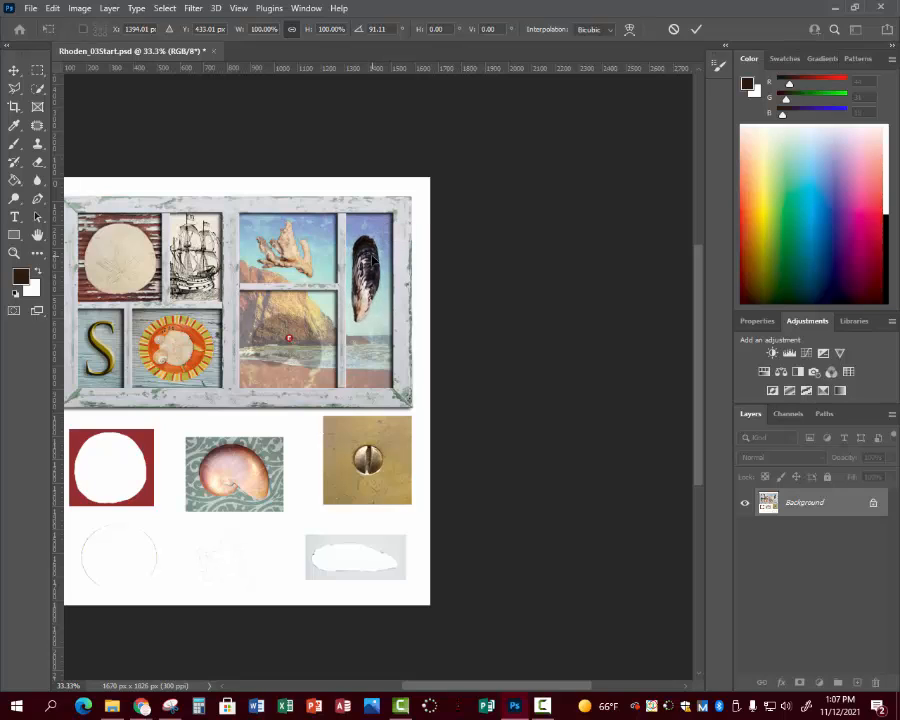
{"action": "key", "text": "Down"}
{"action": "key", "text": "Down"}
{"action": "key", "text": "Down"}
{"action": "key", "text": "Return"}
{"action": "key", "text": "ctrl+s"}
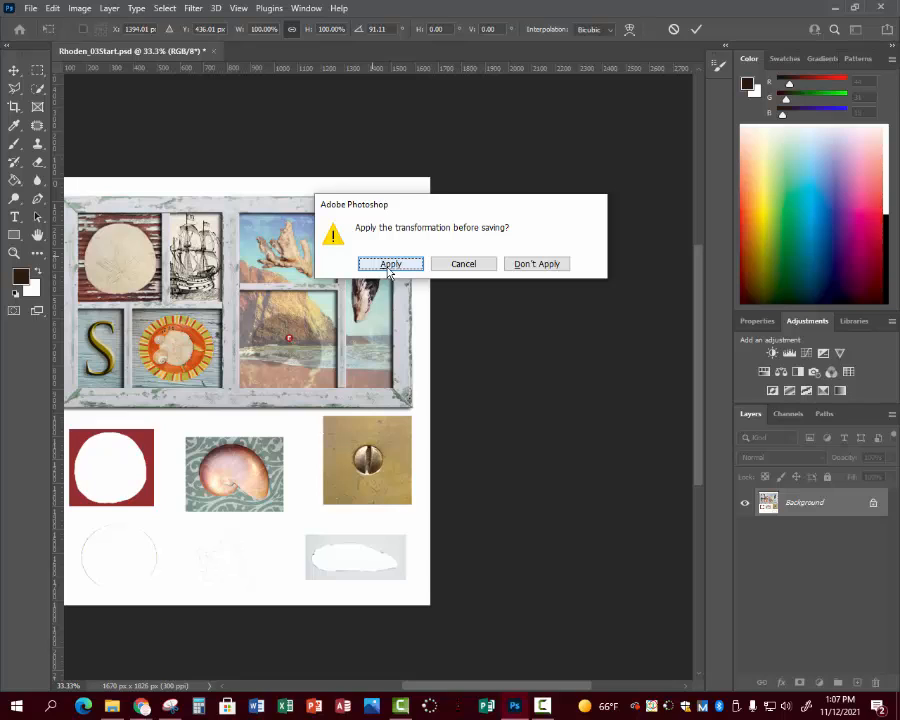
{"action": "left_click", "coordinate": [390, 264]}
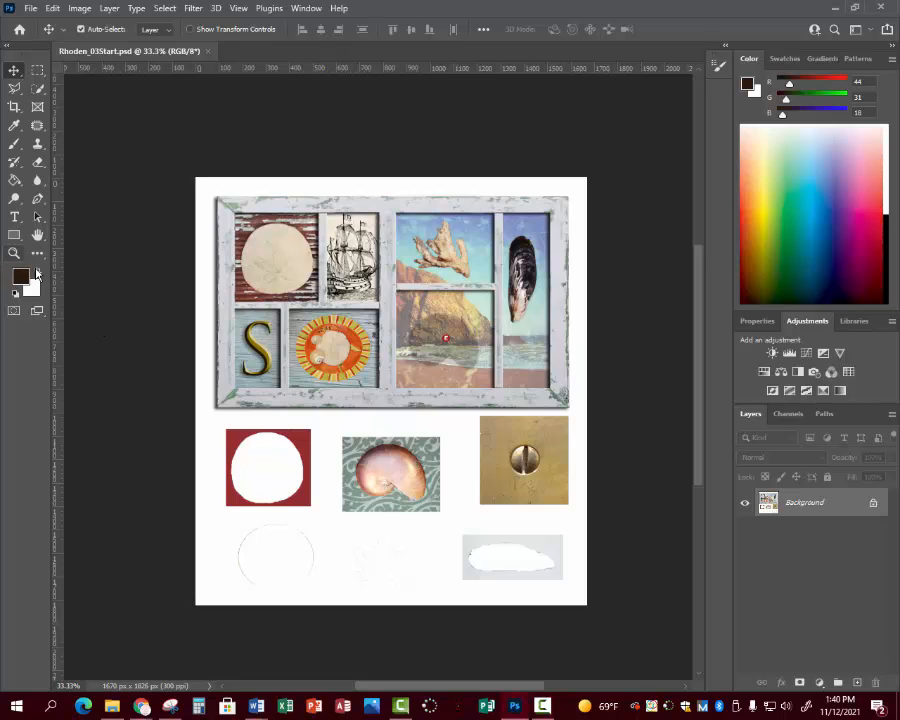
{"action": "key", "text": "z"}
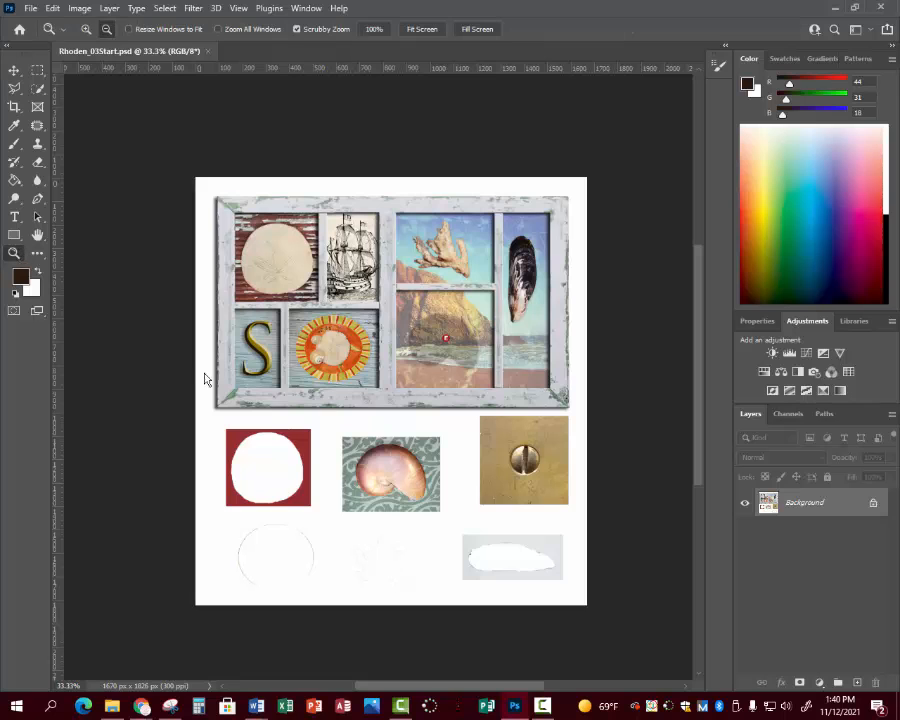
{"action": "left_click", "coordinate": [427, 553]}
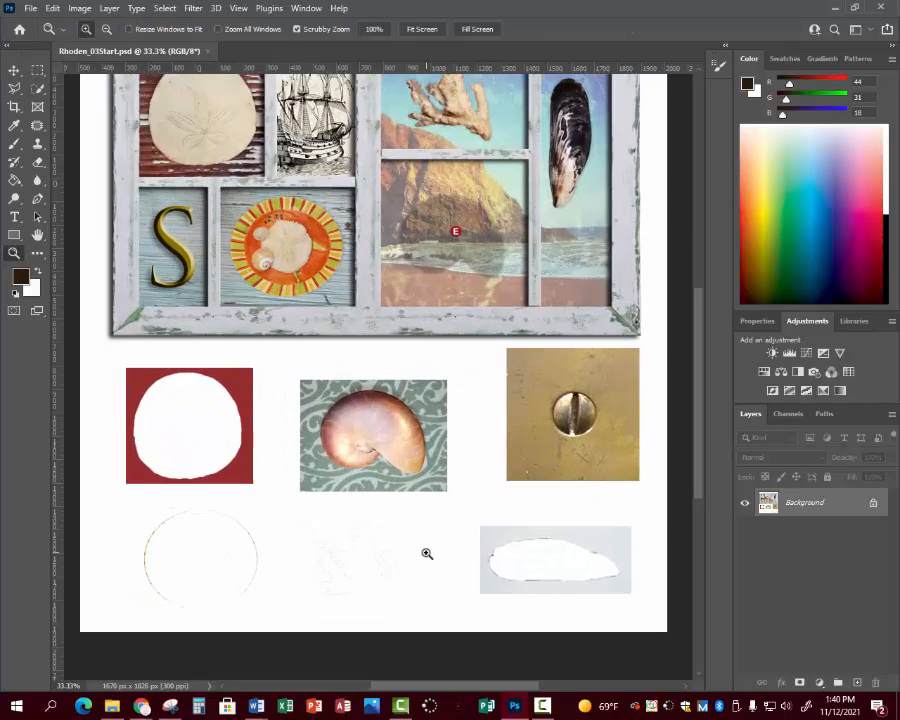
{"action": "left_click", "coordinate": [427, 553]}
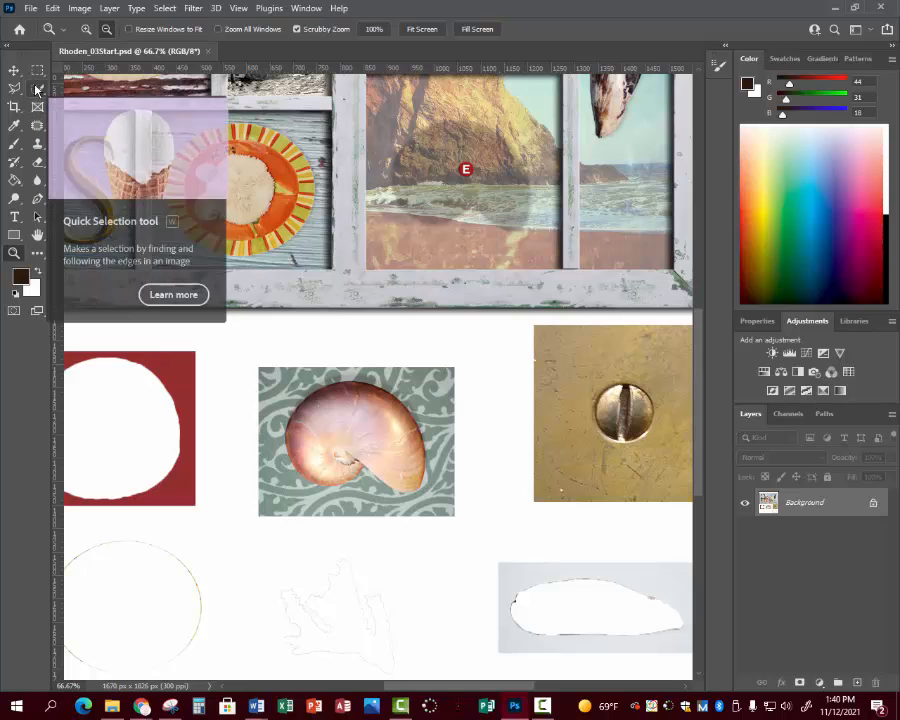
{"action": "left_click_drag", "start_coordinate": [37, 70], "coordinate": [82, 80]}
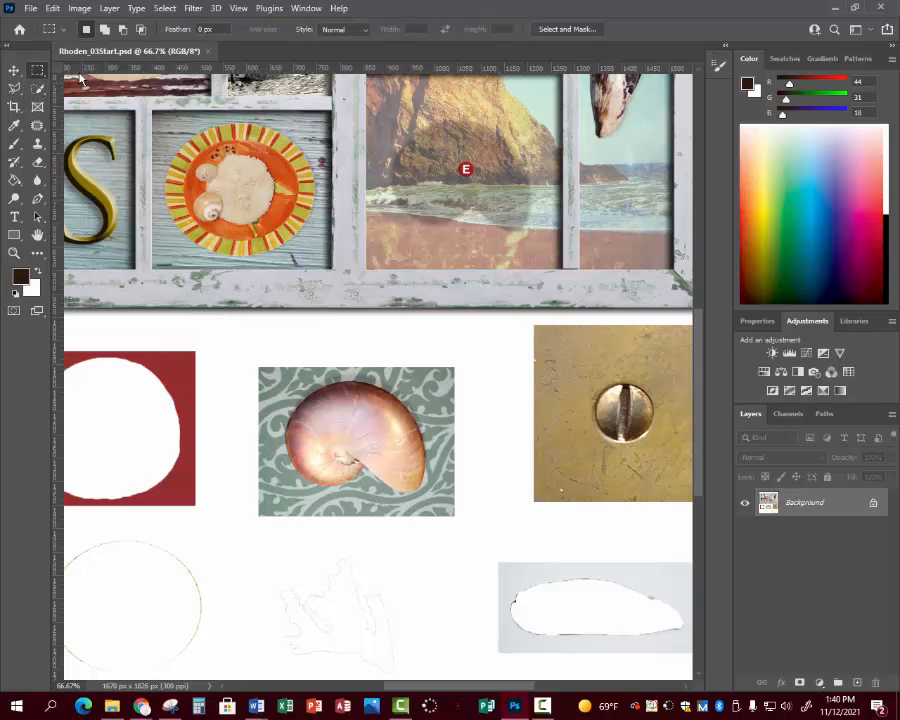
{"action": "left_click_drag", "start_coordinate": [278, 378], "coordinate": [433, 505]}
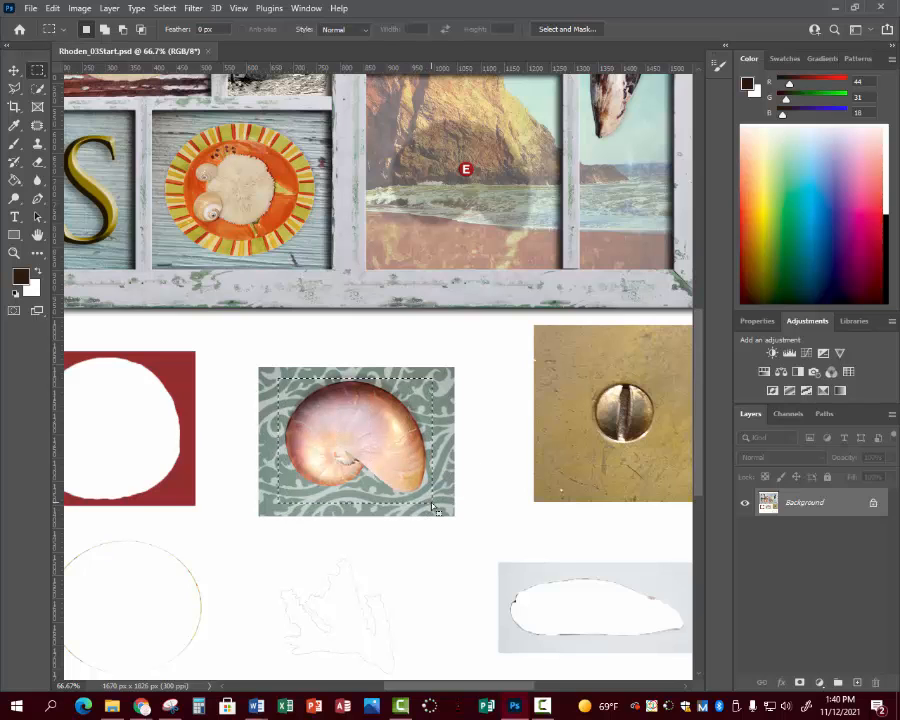
{"action": "mouse_move", "coordinate": [37, 91]}
{"action": "left_mouse_down"}
{"action": "mouse_move", "coordinate": [99, 125]}
{"action": "mouse_move", "coordinate": [98, 106]}
{"action": "mouse_move", "coordinate": [68, 77]}
{"action": "left_mouse_up"}
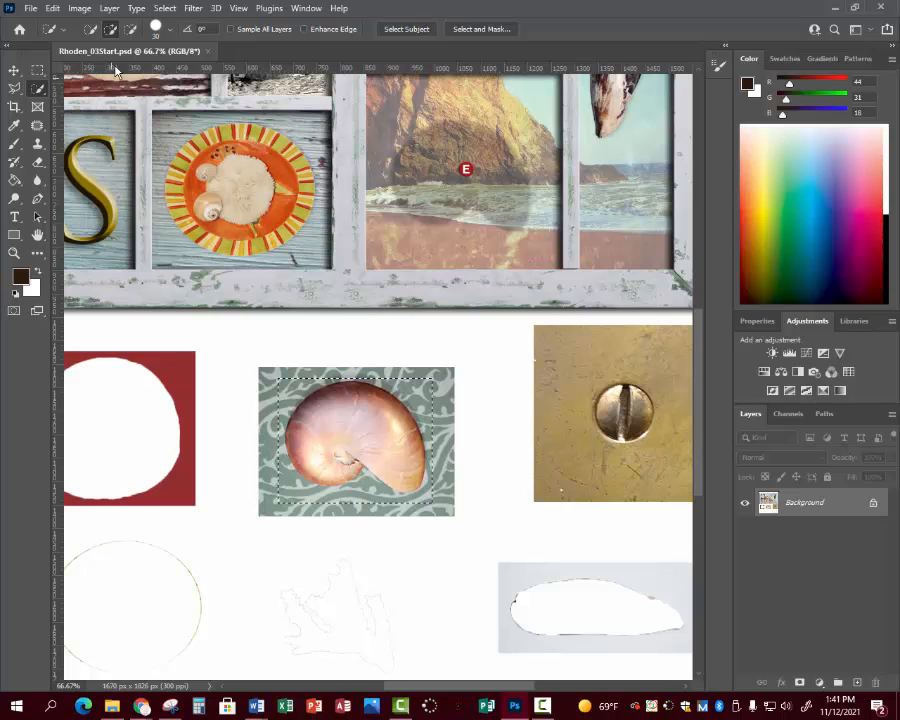
{"action": "left_click", "coordinate": [129, 30]}
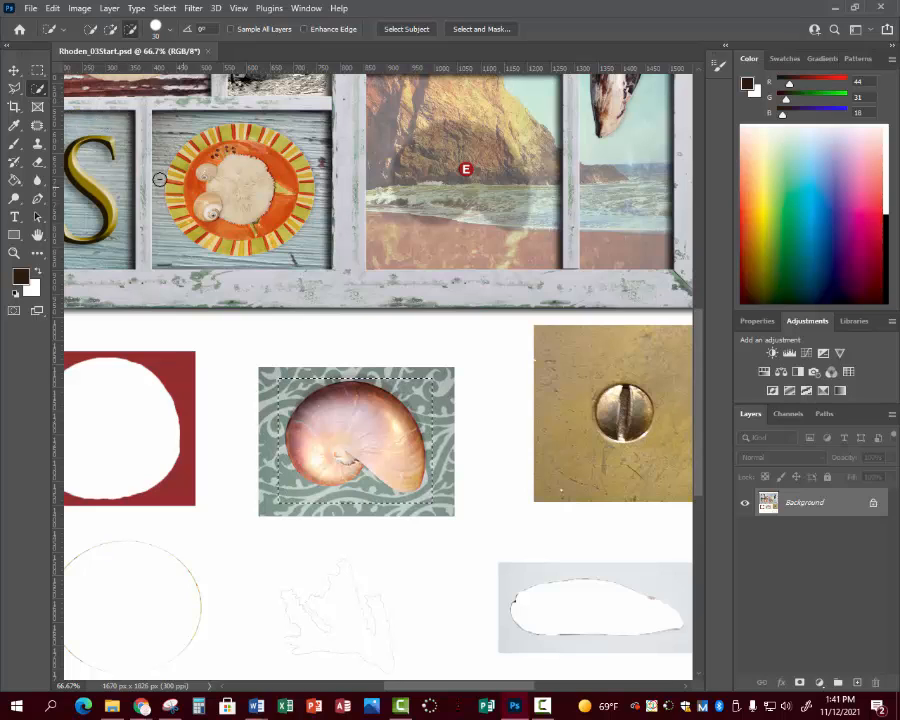
{"action": "left_click_drag", "start_coordinate": [38, 89], "coordinate": [76, 120]}
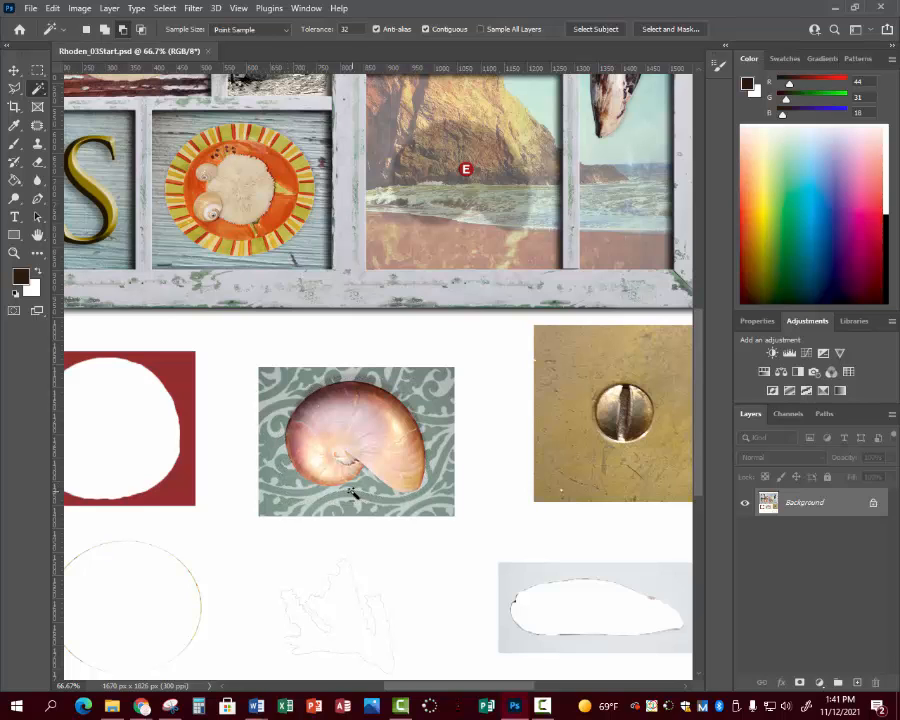
Select the nautilus shell along its outline with the Magnetic Lasso at 10 px width, 10% contrast and frequency 57, and set subtract mode.
{"action": "left_click_drag", "start_coordinate": [14, 88], "coordinate": [80, 100]}
{"action": "key", "text": "shift+l"}
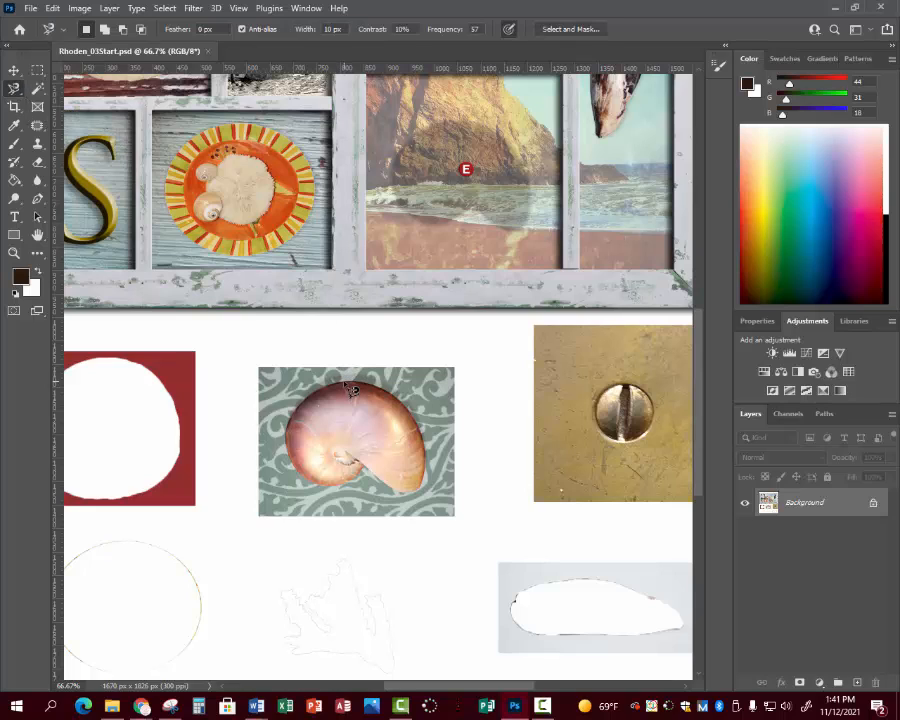
{"action": "key", "text": "z"}
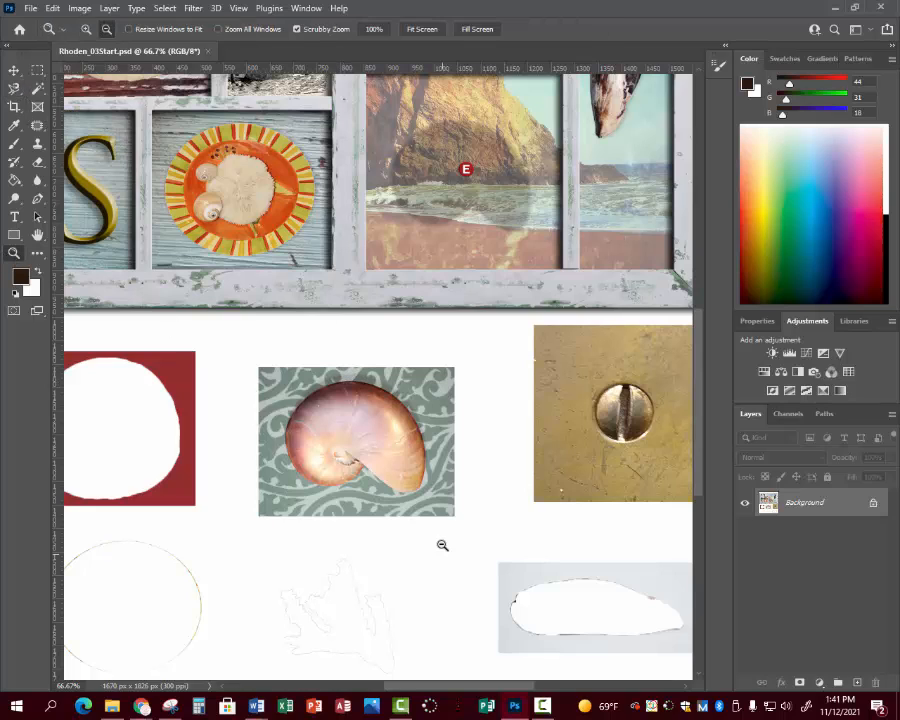
{"action": "left_click", "coordinate": [383, 504]}
{"action": "left_click", "coordinate": [383, 504]}
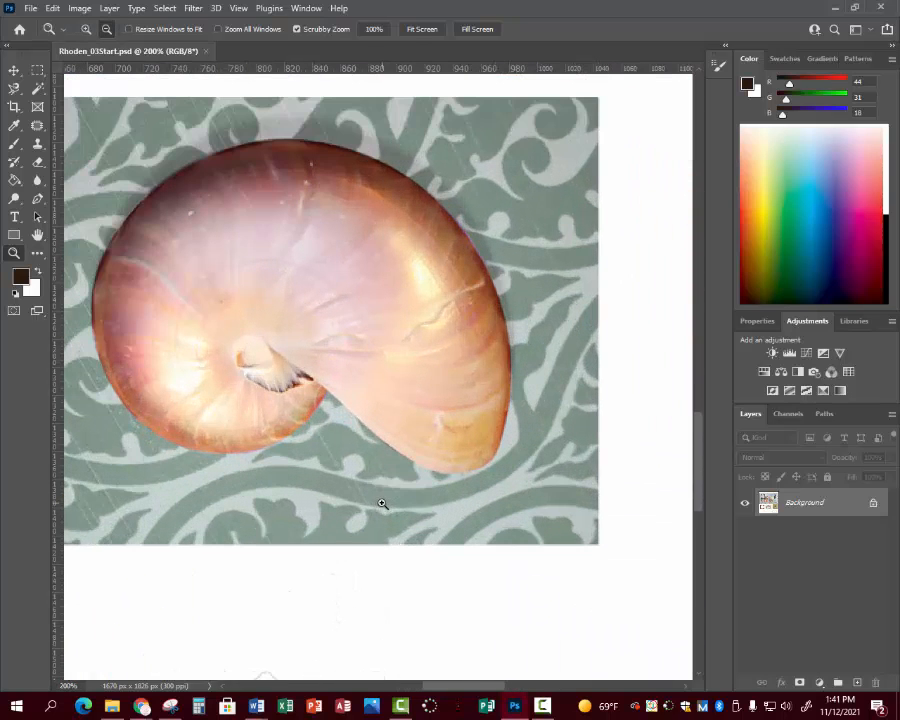
{"action": "left_click_drag", "start_coordinate": [443, 692], "coordinate": [432, 691]}
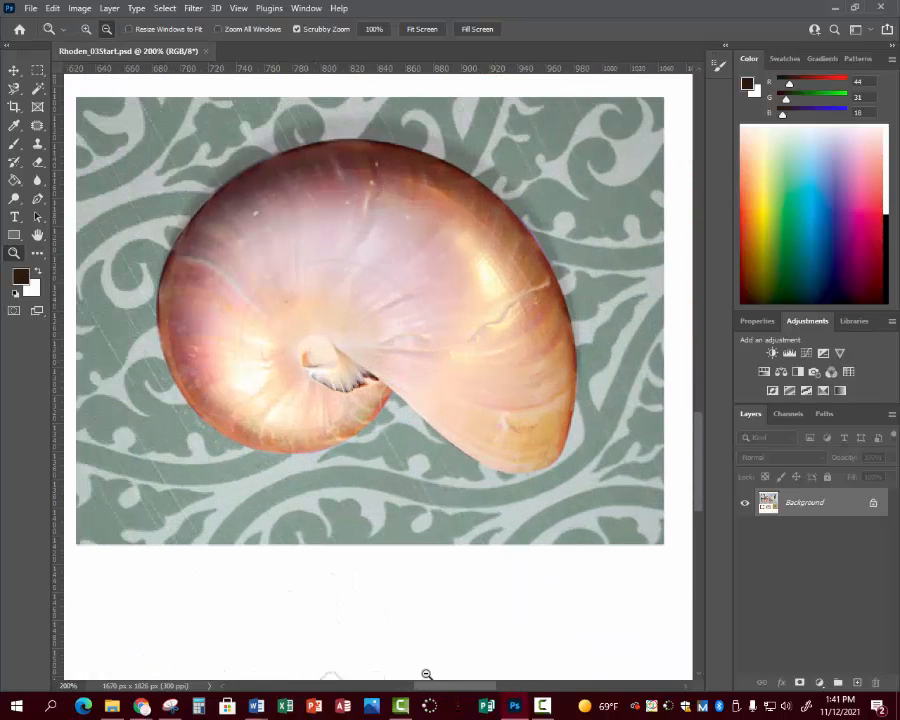
{"action": "left_click", "coordinate": [14, 88]}
{"action": "left_click", "coordinate": [90, 116]}
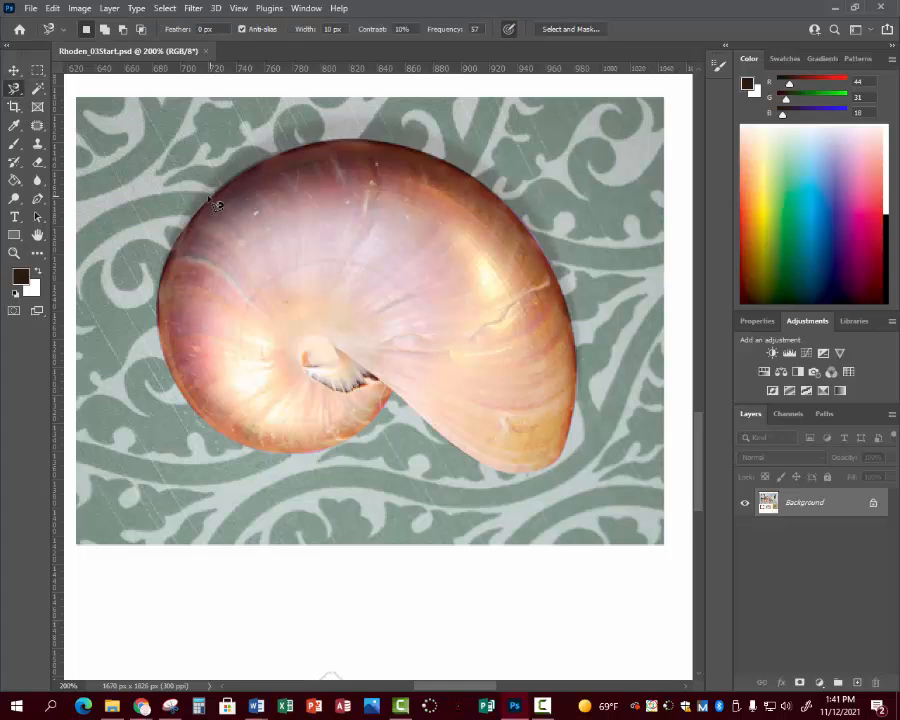
{"action": "left_click", "coordinate": [277, 153]}
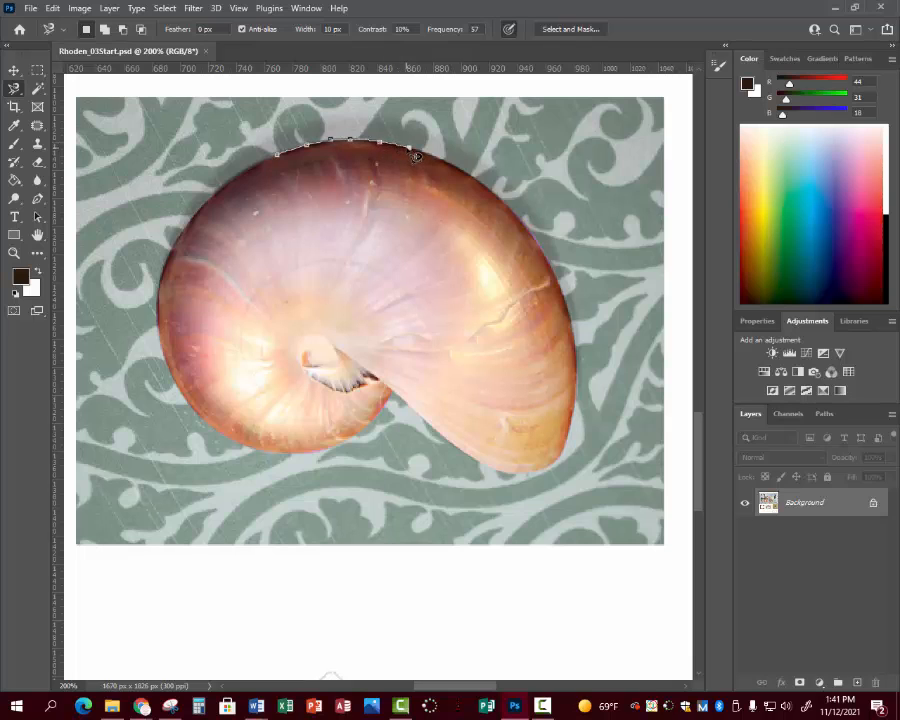
{"action": "key", "text": "Return"}
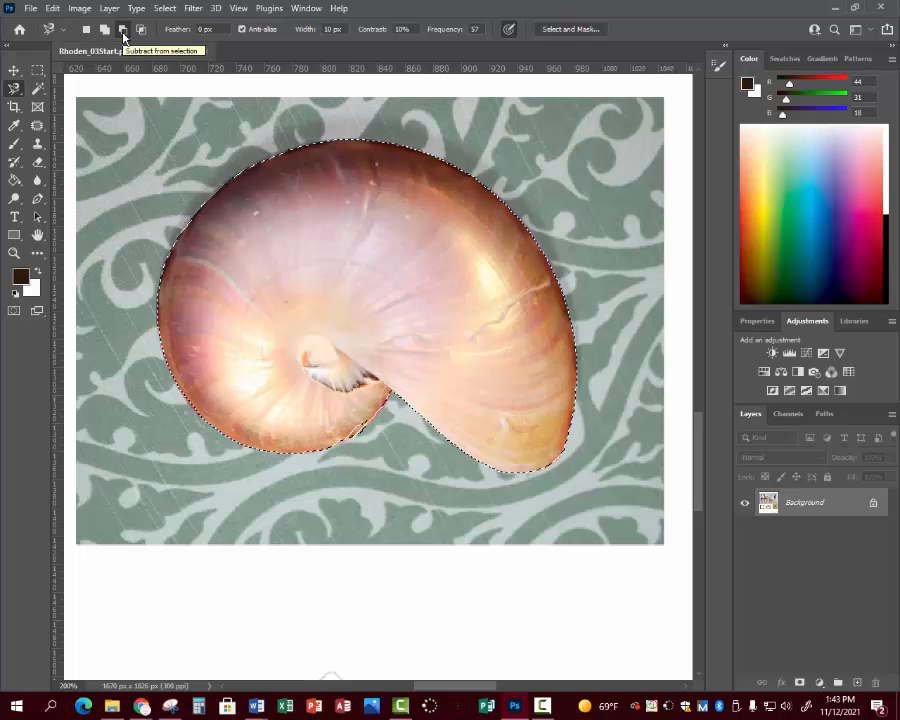
{"action": "left_click", "coordinate": [123, 34]}
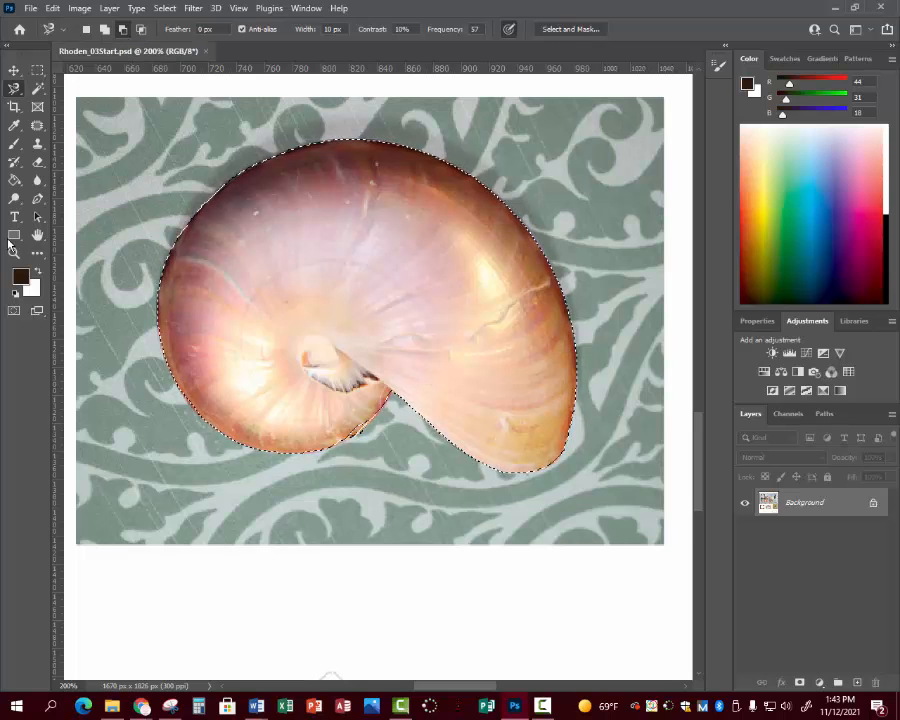
Move the selected nautilus shell onto its shadow in area E of the window frame and clear the selection.
{"action": "key", "text": "z"}
{"action": "left_click", "coordinate": [404, 633]}
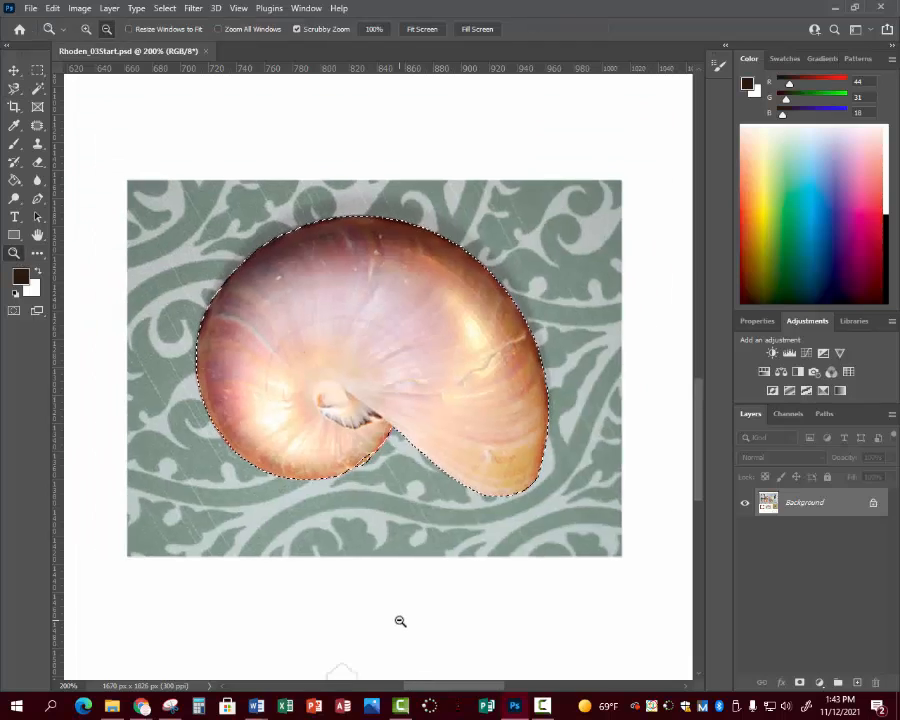
{"action": "left_click", "coordinate": [400, 621]}
{"action": "left_click", "coordinate": [399, 622]}
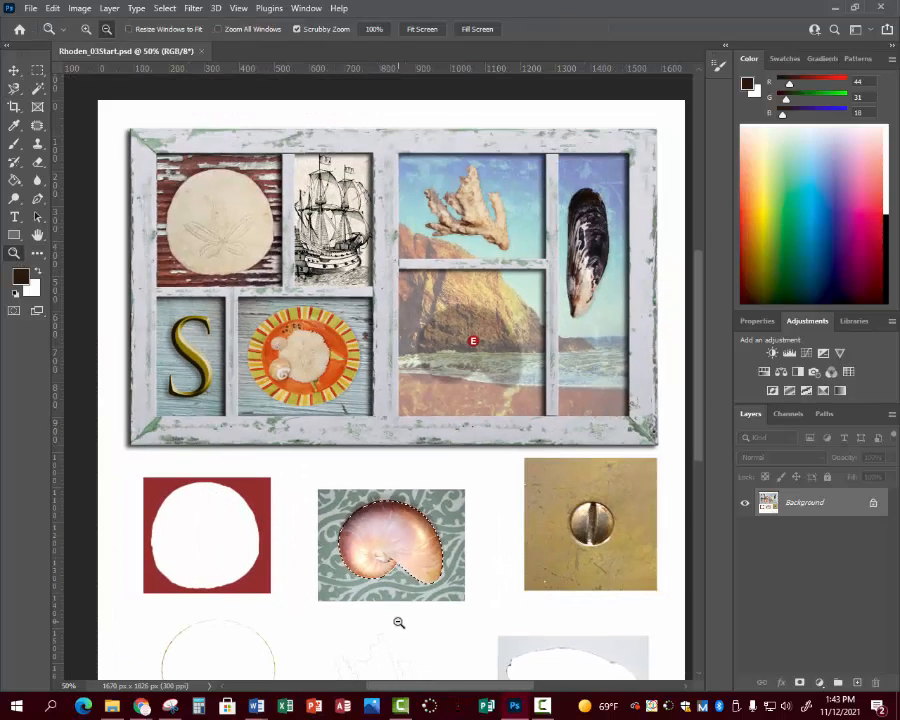
{"action": "left_click", "coordinate": [14, 72]}
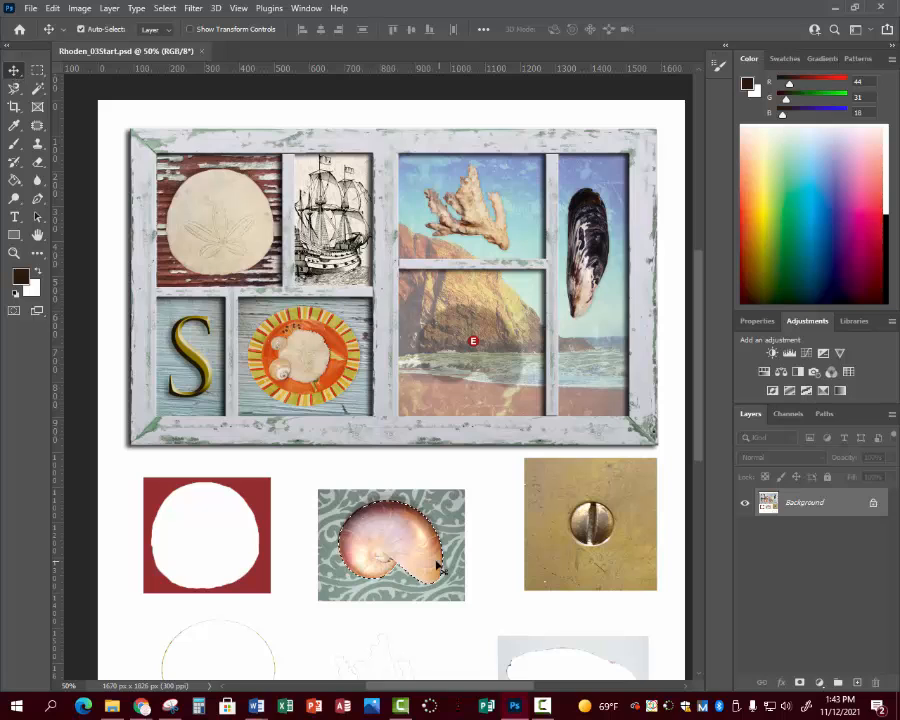
{"action": "left_click_drag", "start_coordinate": [390, 546], "coordinate": [465, 350]}
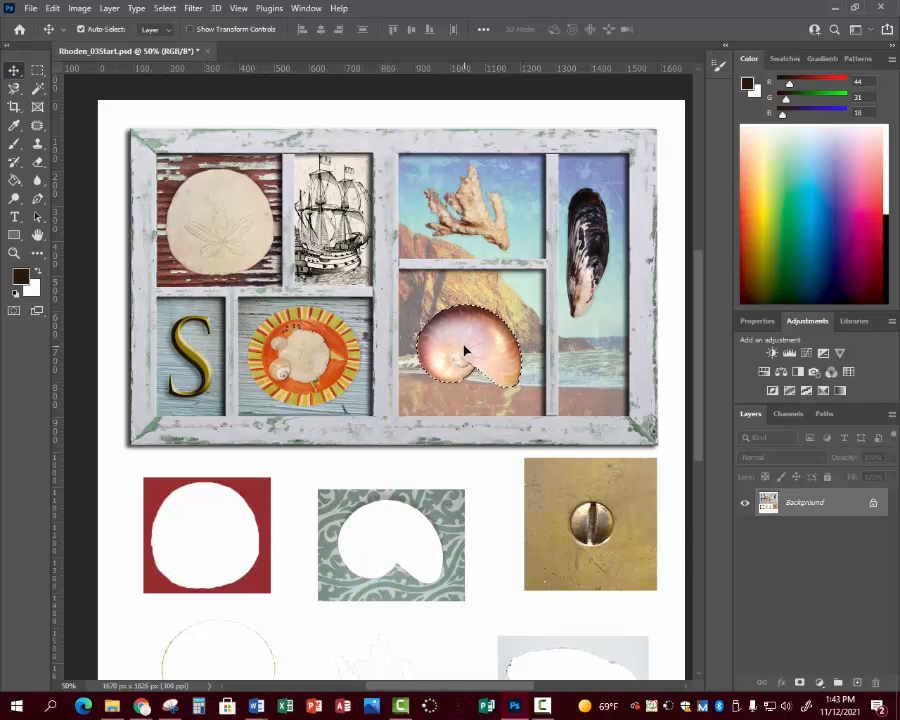
{"action": "key", "text": "ctrl+d"}
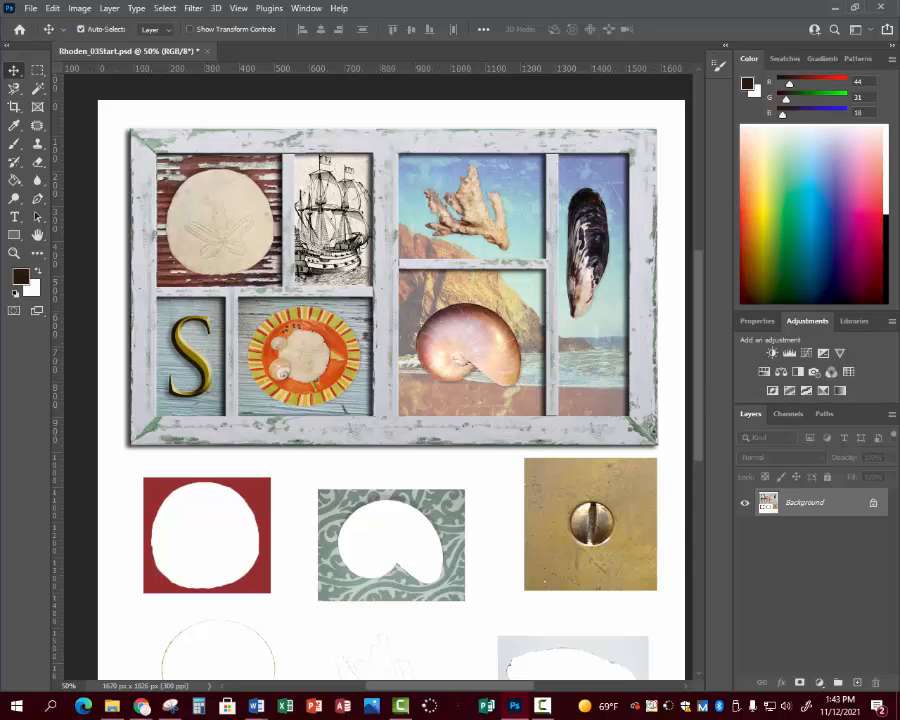
{"action": "key", "text": "ctrl+s"}
Clear the nautilus shell selection and select the round screw head with the Quick Selection tool in add mode at brush size 30.
{"action": "key", "text": "h"}
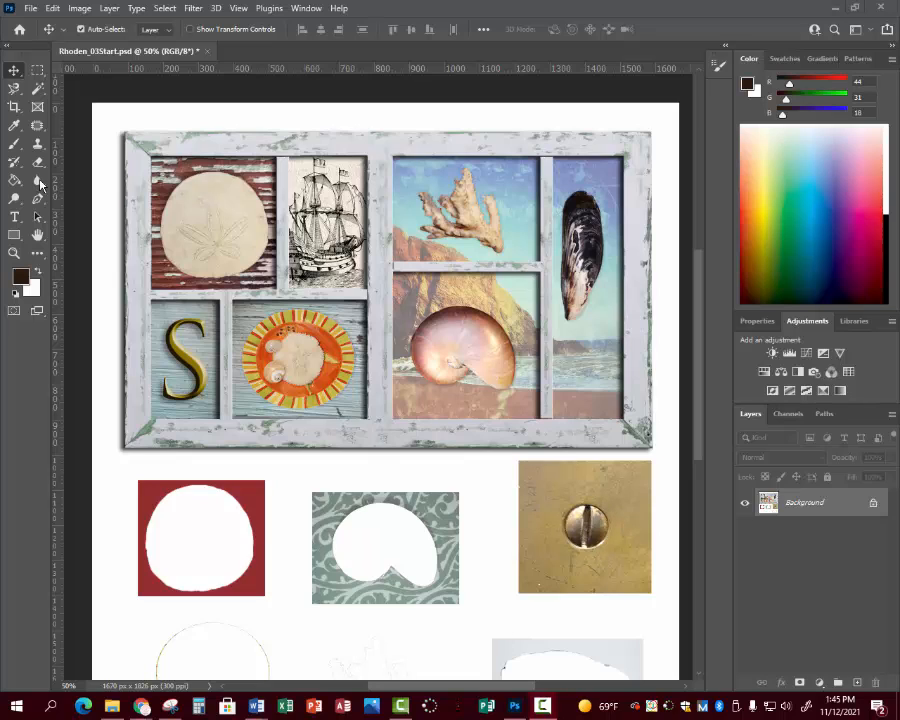
{"action": "left_click", "coordinate": [37, 88]}
{"action": "left_click", "coordinate": [98, 102]}
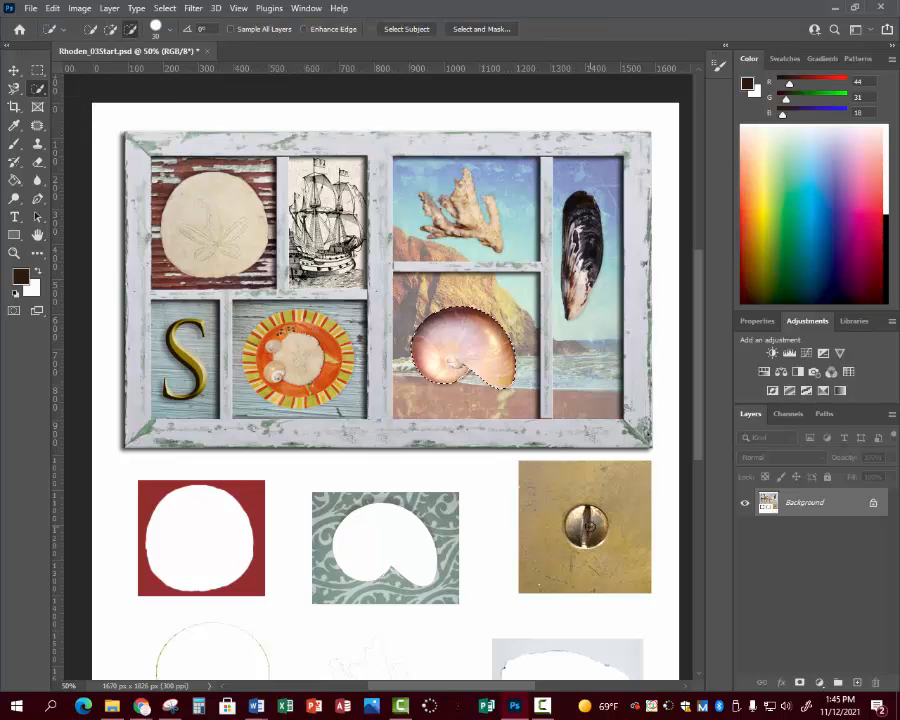
{"action": "key", "text": "ctrl+d"}
{"action": "left_click", "coordinate": [107, 31]}
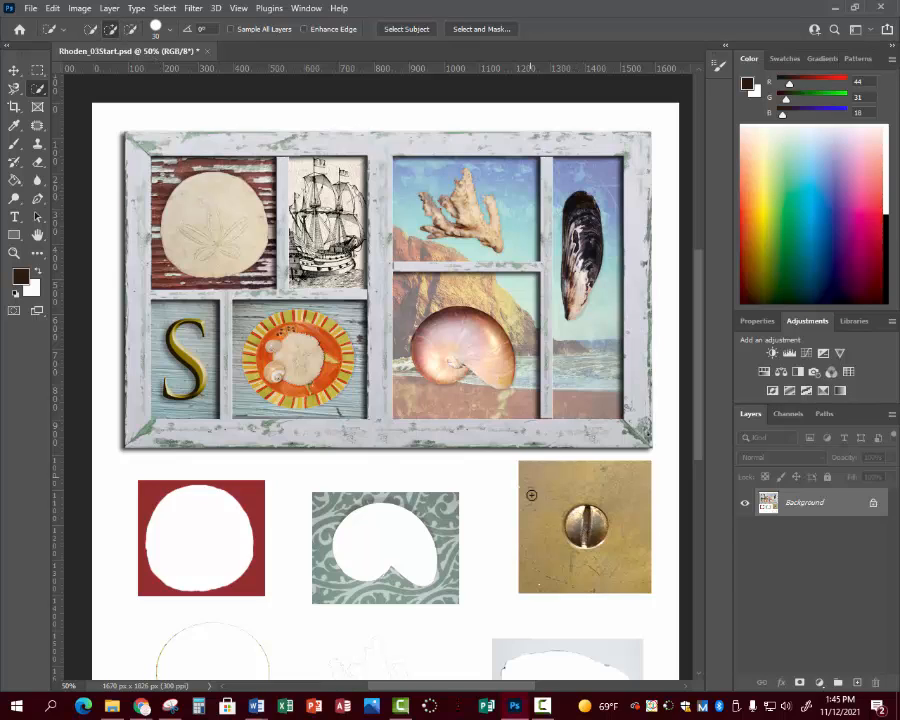
{"action": "left_click_drag", "start_coordinate": [573, 517], "coordinate": [600, 532]}
{"action": "key", "text": "ctrl+d"}
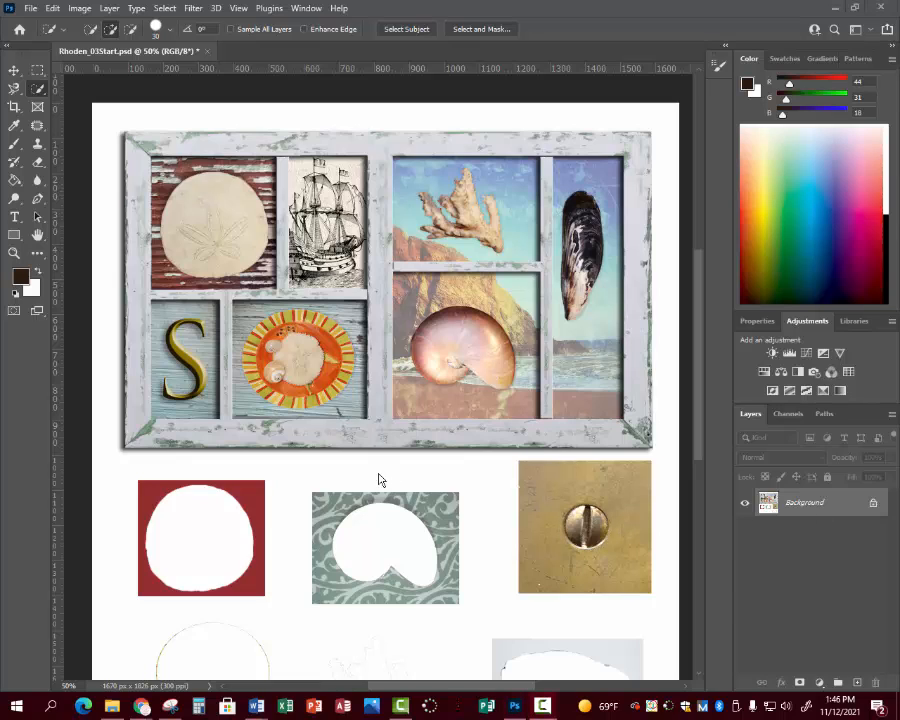
{"action": "left_click_drag", "start_coordinate": [578, 522], "coordinate": [594, 532]}
Place the selected screw head and its copies on the four corners of the window frame.
{"action": "left_click", "coordinate": [14, 70]}
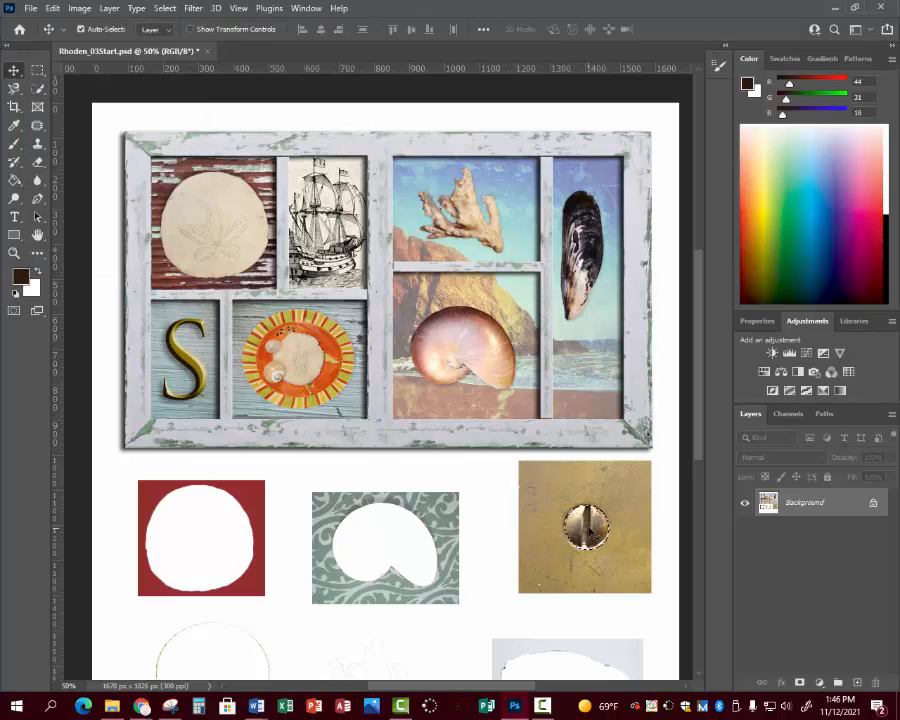
{"action": "left_click_drag", "start_coordinate": [592, 521], "coordinate": [637, 425]}
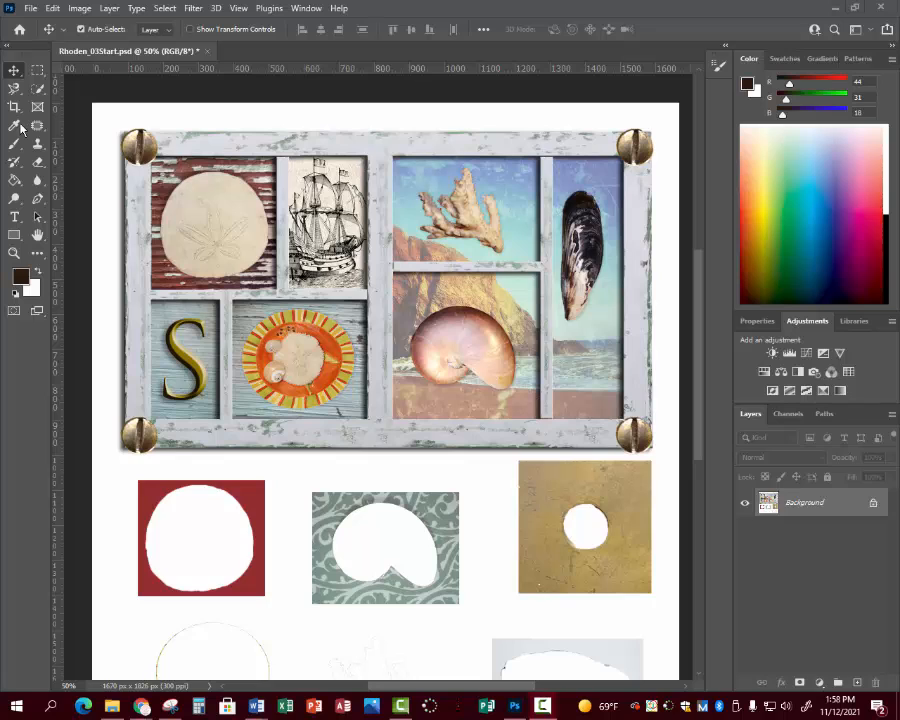
Select the whole screw head at the window frame's lower-right corner with the Quick Selection tool in add mode at brush size 30.
{"action": "left_click", "coordinate": [38, 94]}
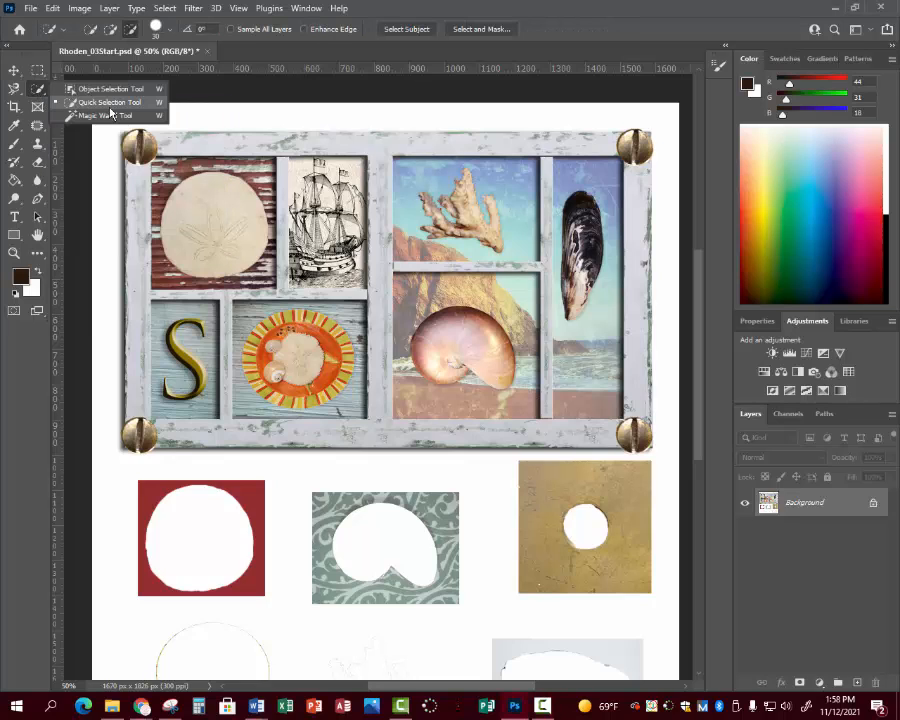
{"action": "left_click", "coordinate": [110, 104]}
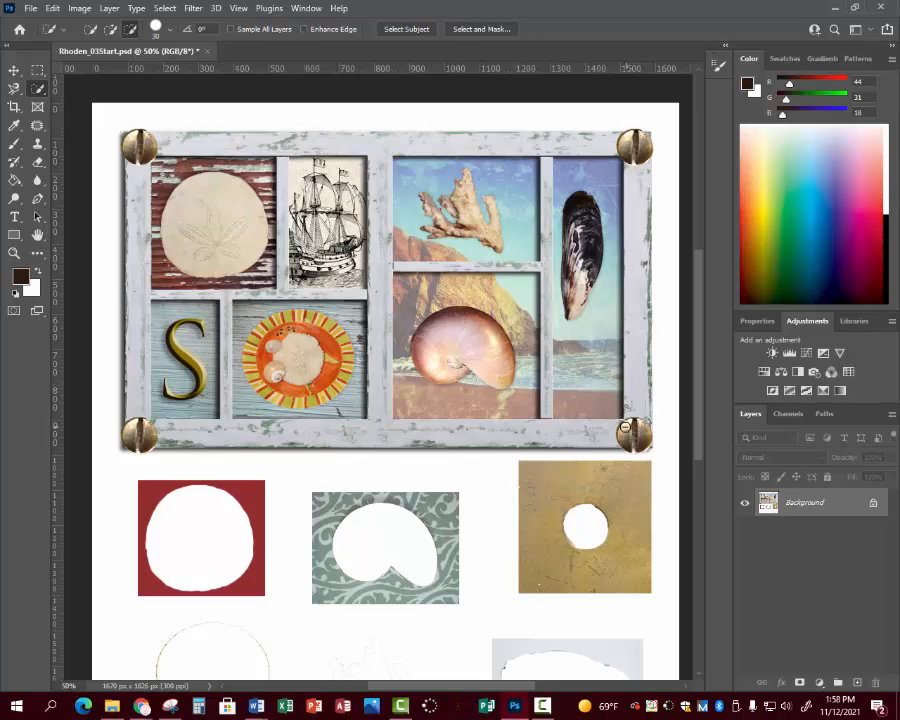
{"action": "left_click", "coordinate": [112, 30]}
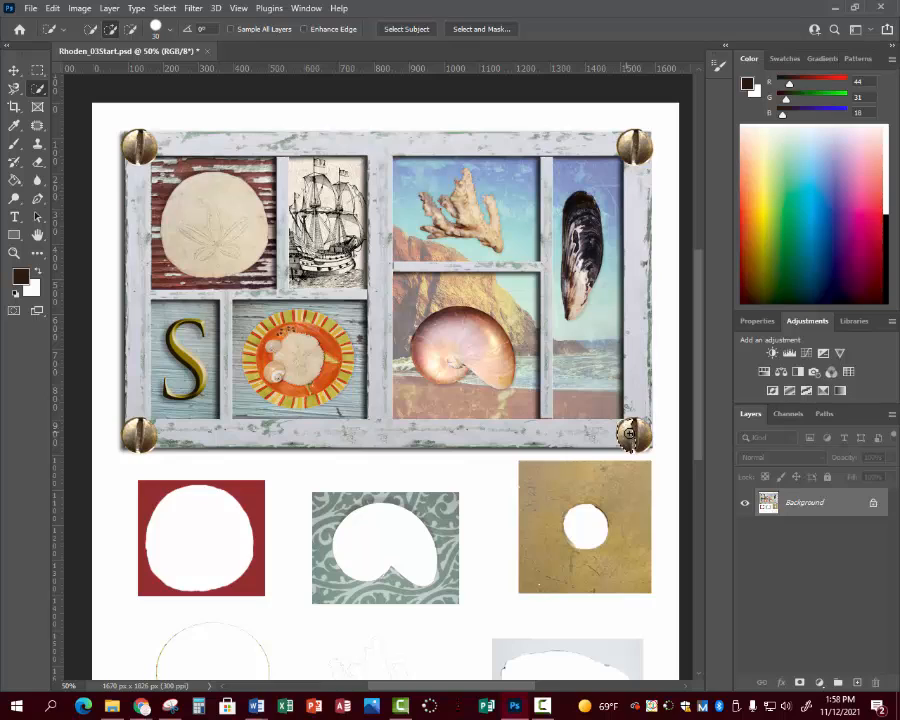
{"action": "left_click", "coordinate": [130, 31]}
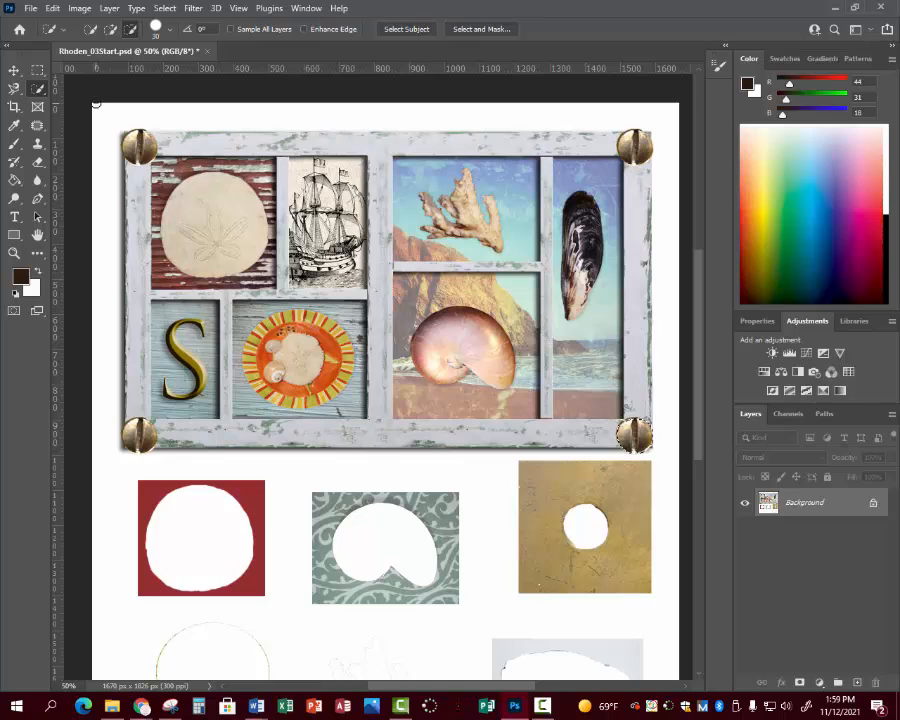
{"action": "left_click", "coordinate": [110, 29]}
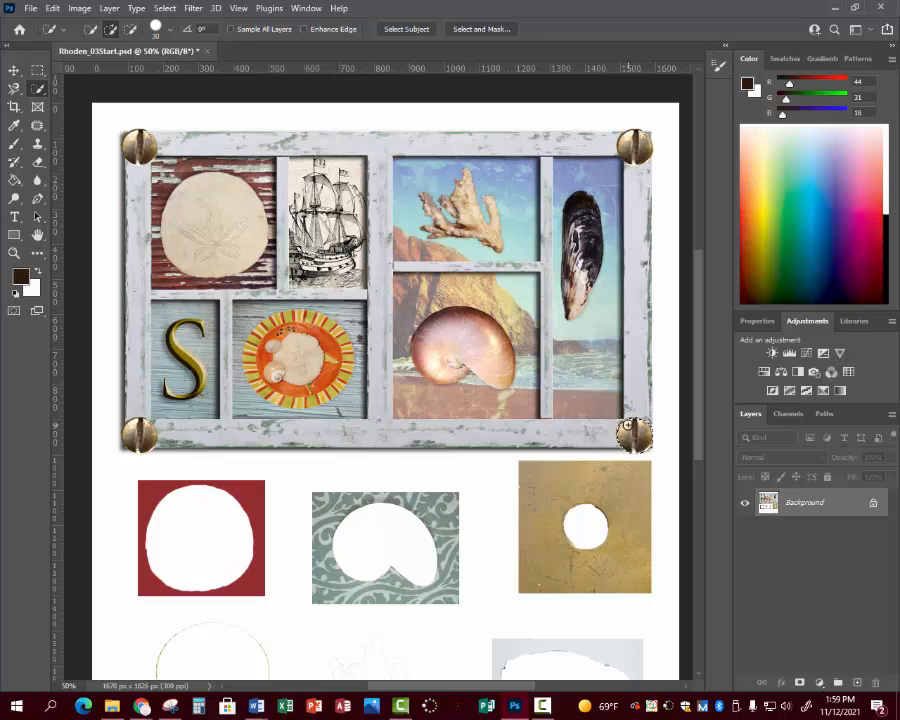
Nudge the selected screw head at the frame's lower-right corner slightly and scale it proportionally to 99.06%.
{"action": "left_click", "coordinate": [13, 70]}
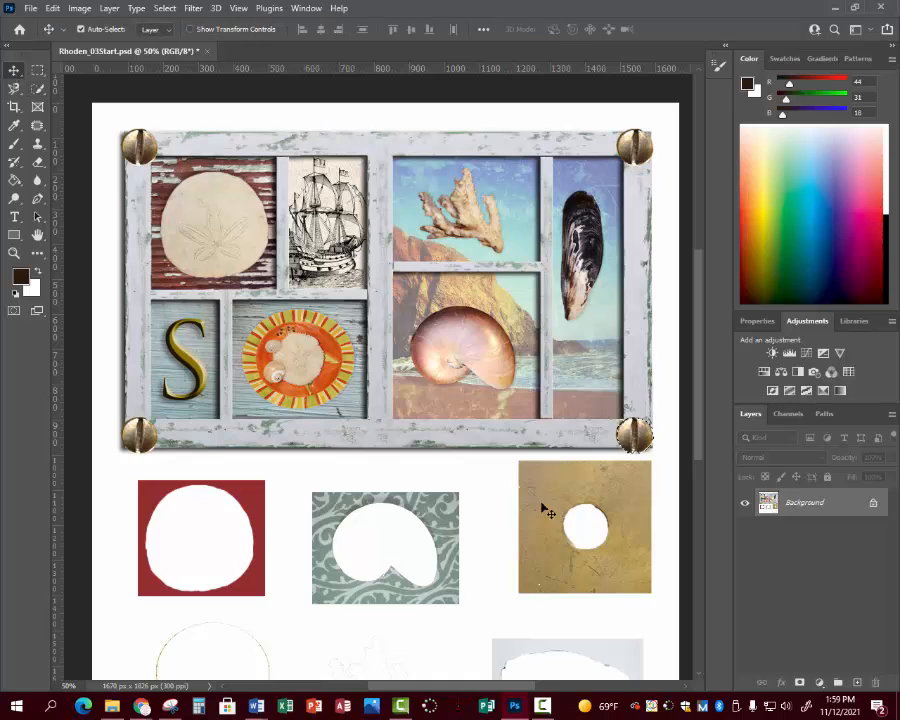
{"action": "mouse_move", "coordinate": [633, 433]}
{"action": "left_mouse_down"}
{"action": "mouse_move", "coordinate": [582, 460]}
{"action": "mouse_move", "coordinate": [587, 528]}
{"action": "mouse_move", "coordinate": [634, 439]}
{"action": "left_mouse_up"}
{"action": "left_click", "coordinate": [52, 8]}
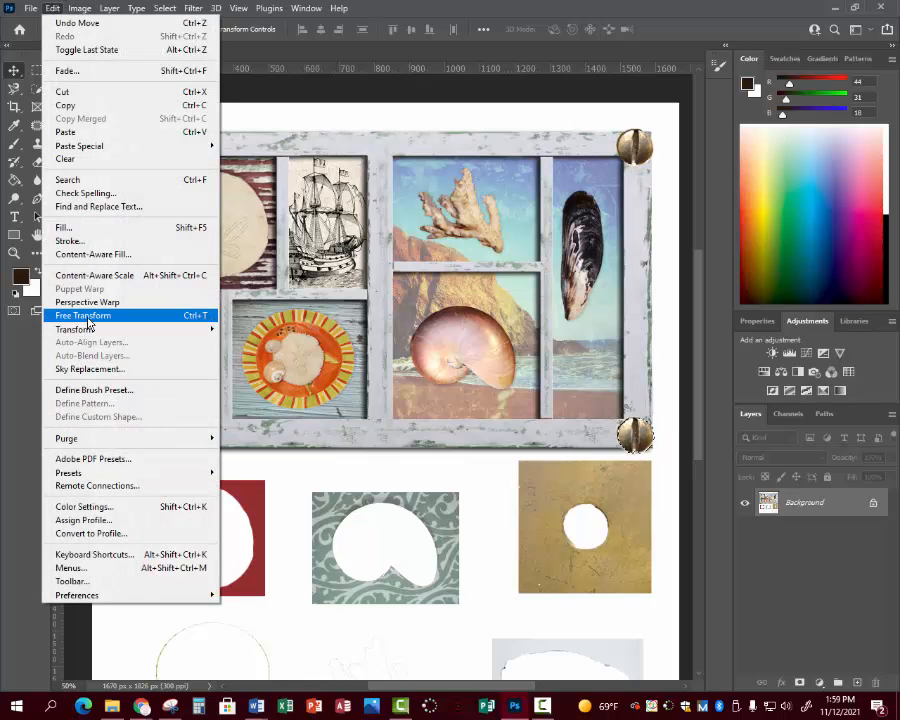
{"action": "mouse_move", "coordinate": [88, 329]}
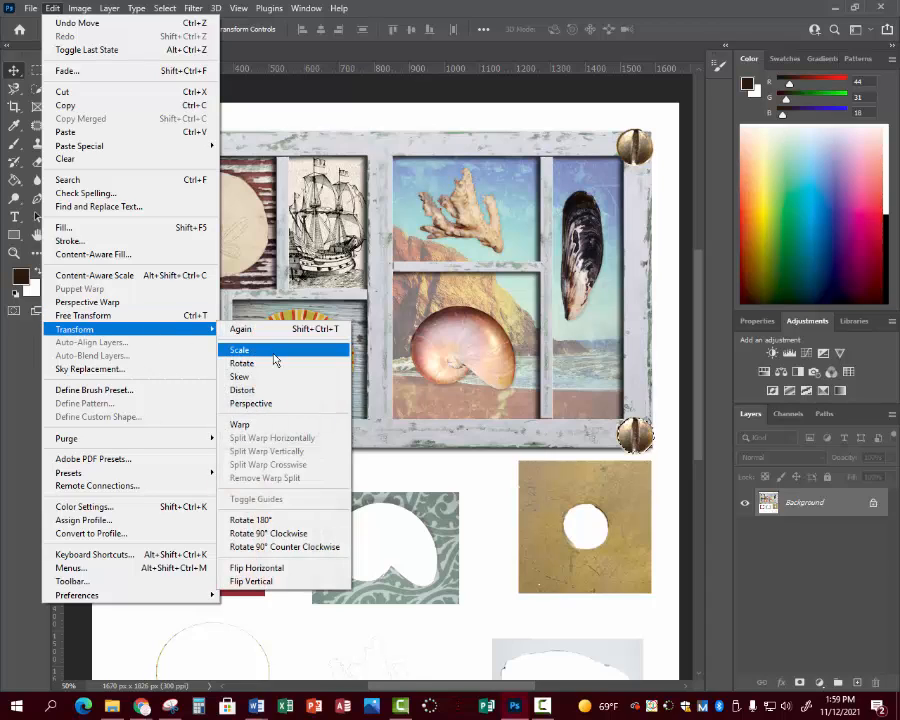
{"action": "left_click", "coordinate": [276, 359]}
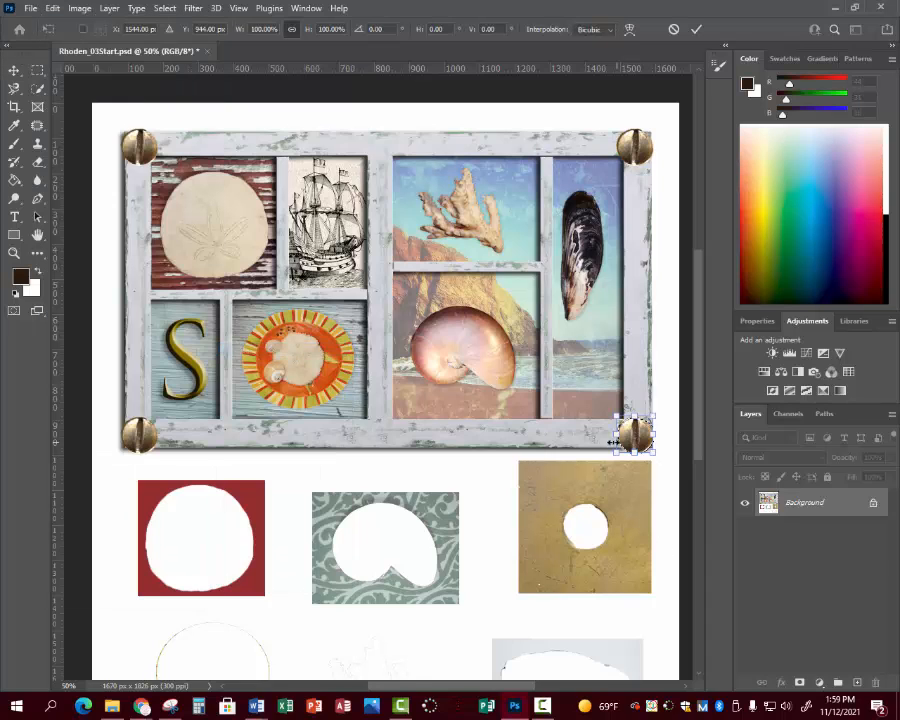
{"action": "left_click_drag", "start_coordinate": [614, 452], "coordinate": [630, 432]}
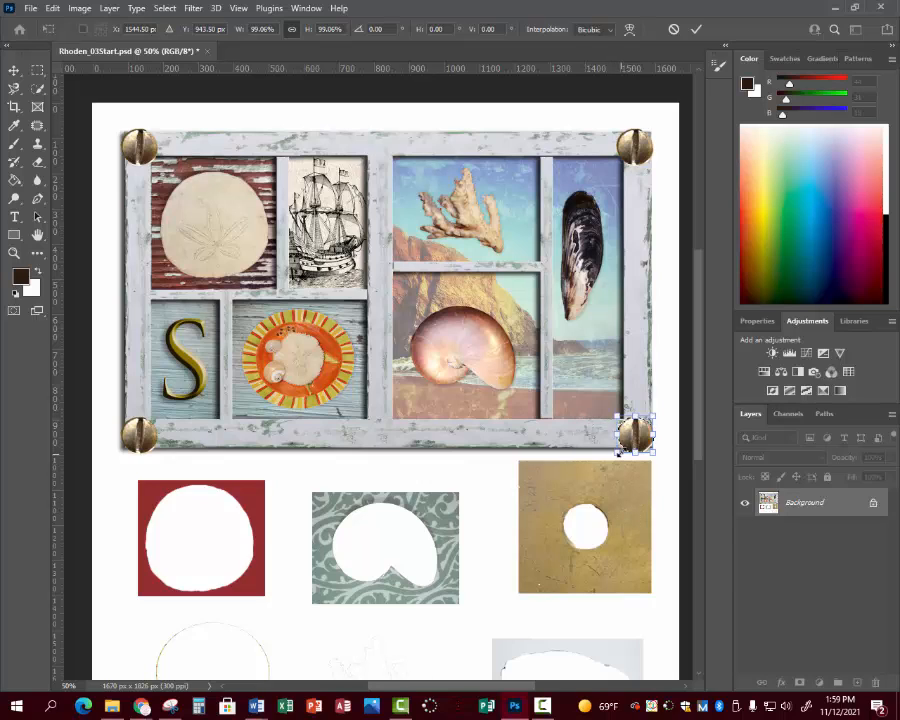
Save the document with the screw head's pending scale transformation applied.
{"action": "key", "text": "ctrl+s"}
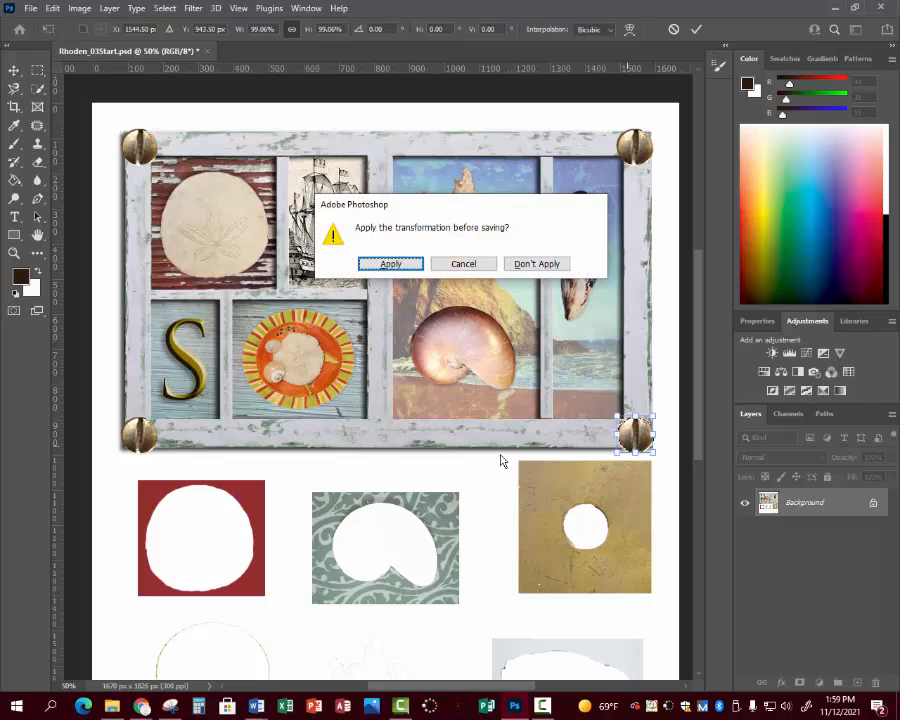
{"action": "left_click", "coordinate": [461, 262]}
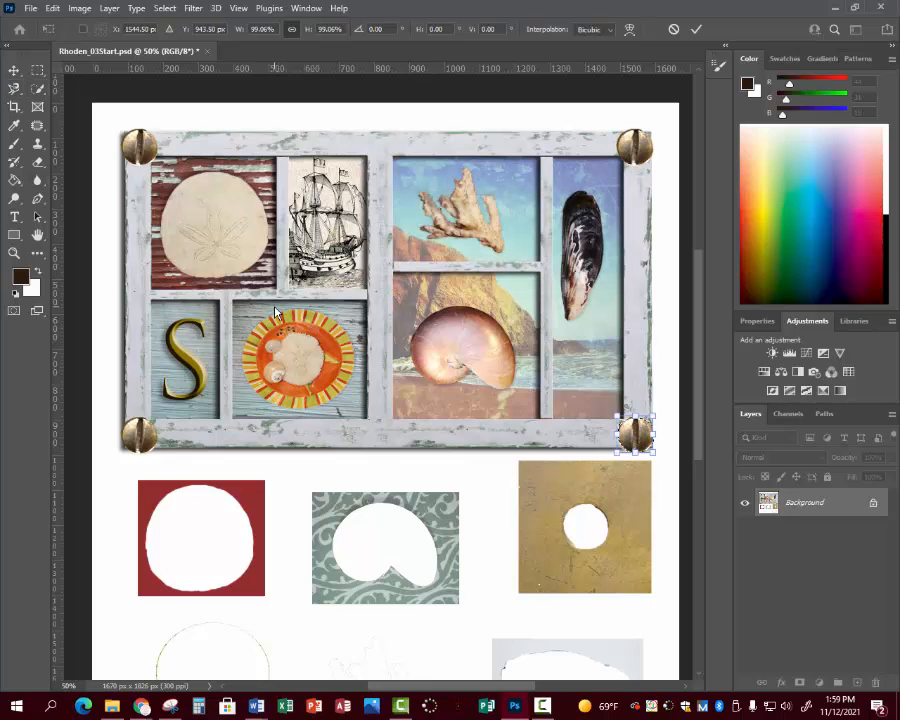
{"action": "key", "text": "ctrl+s"}
{"action": "left_click", "coordinate": [391, 264]}
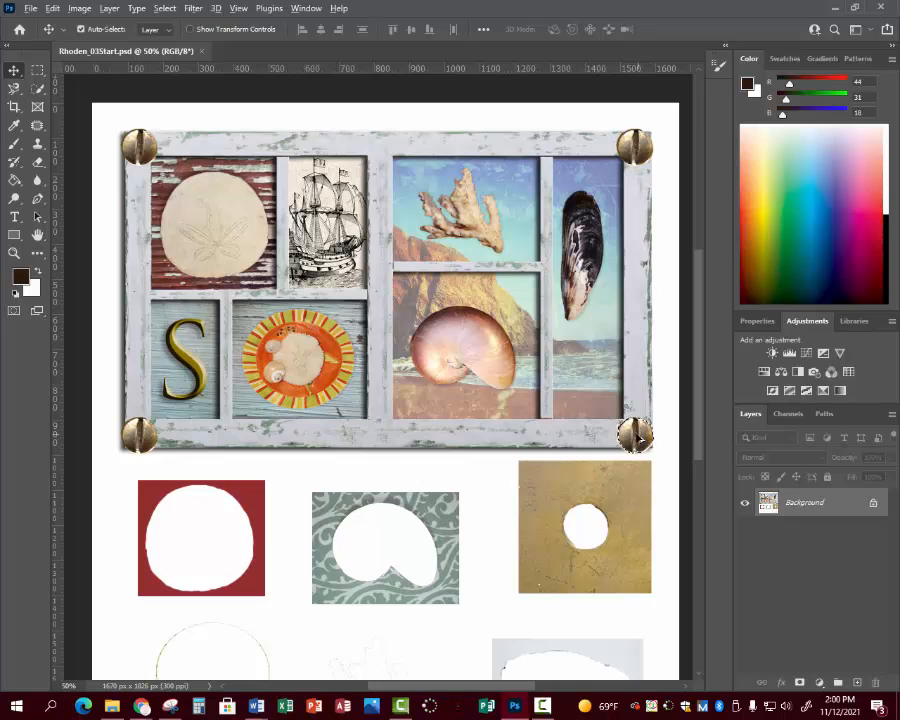
Place five copies of the selected screw head along the window frame's lower rail, between the two corner screws.
{"action": "left_click_drag", "start_coordinate": [636, 436], "coordinate": [549, 283]}
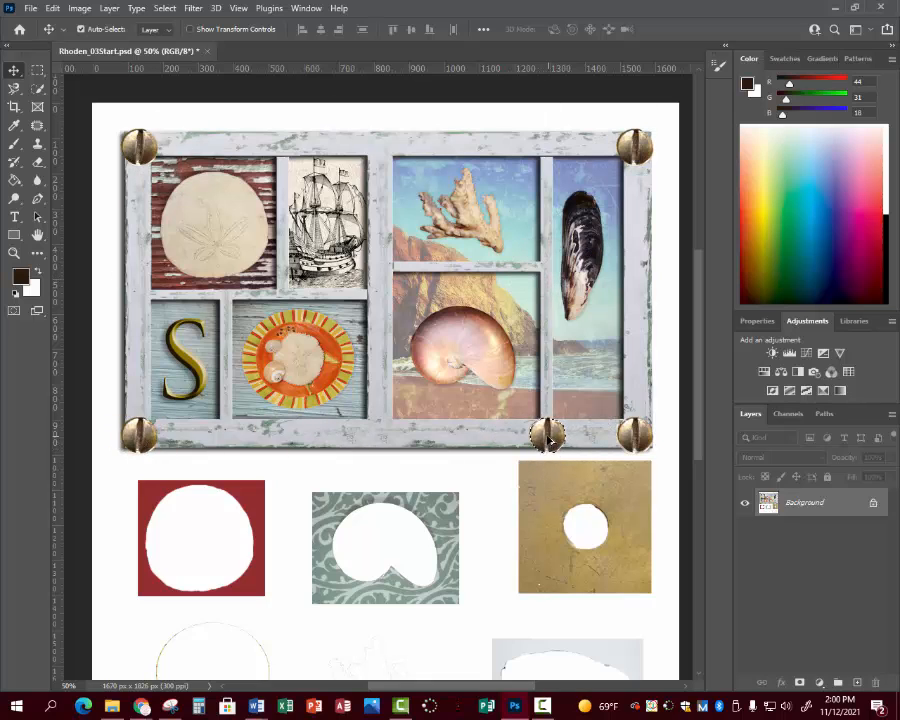
{"action": "left_click_drag", "start_coordinate": [550, 446], "coordinate": [317, 446]}
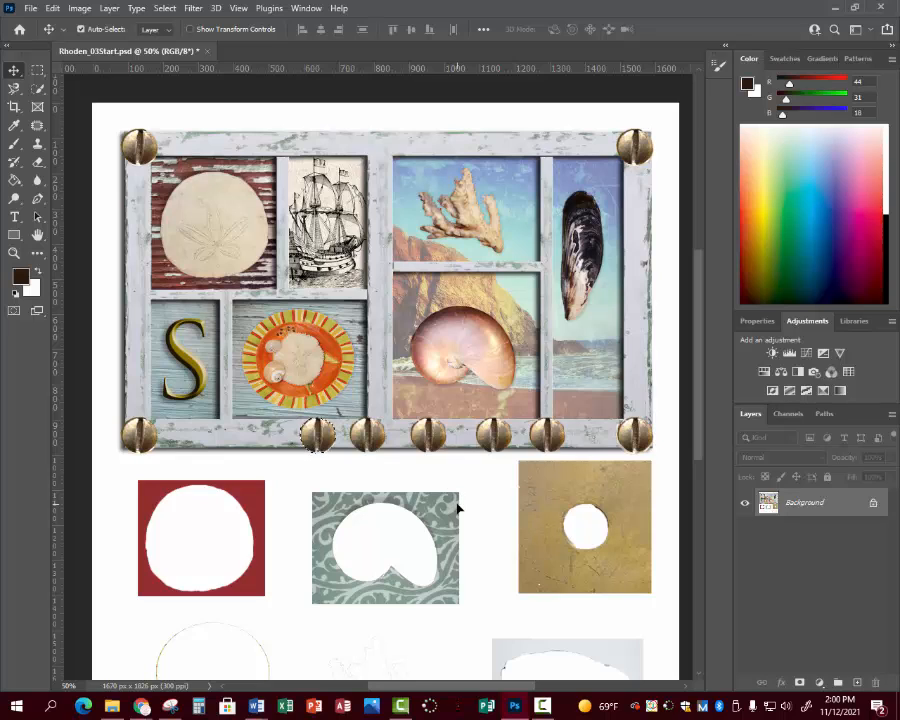
{"action": "left_click", "coordinate": [37, 88]}
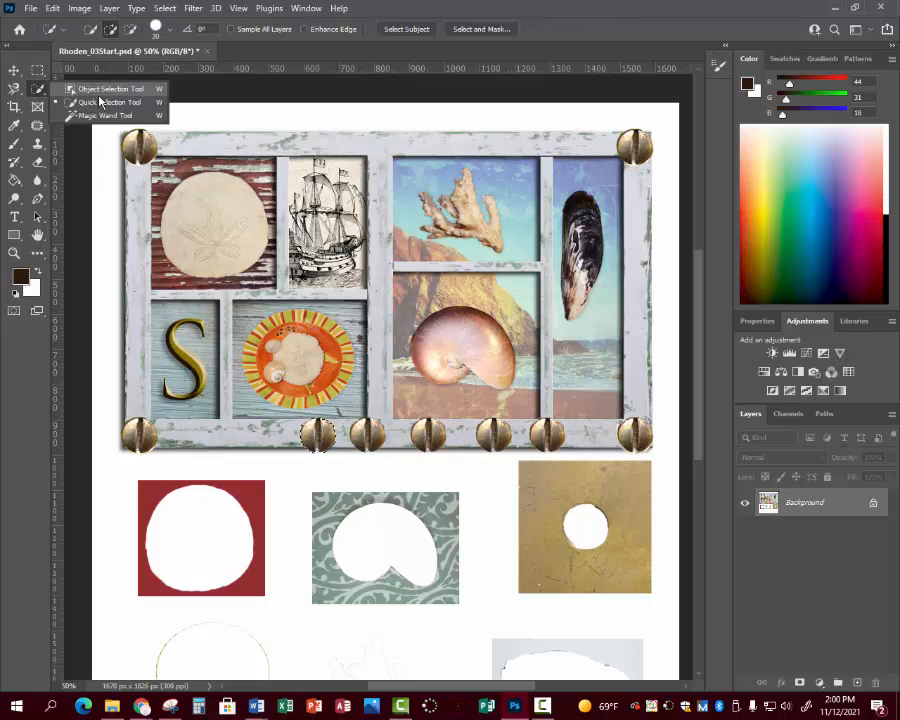
{"action": "left_click", "coordinate": [13, 90]}
{"action": "right_click", "coordinate": [13, 90]}
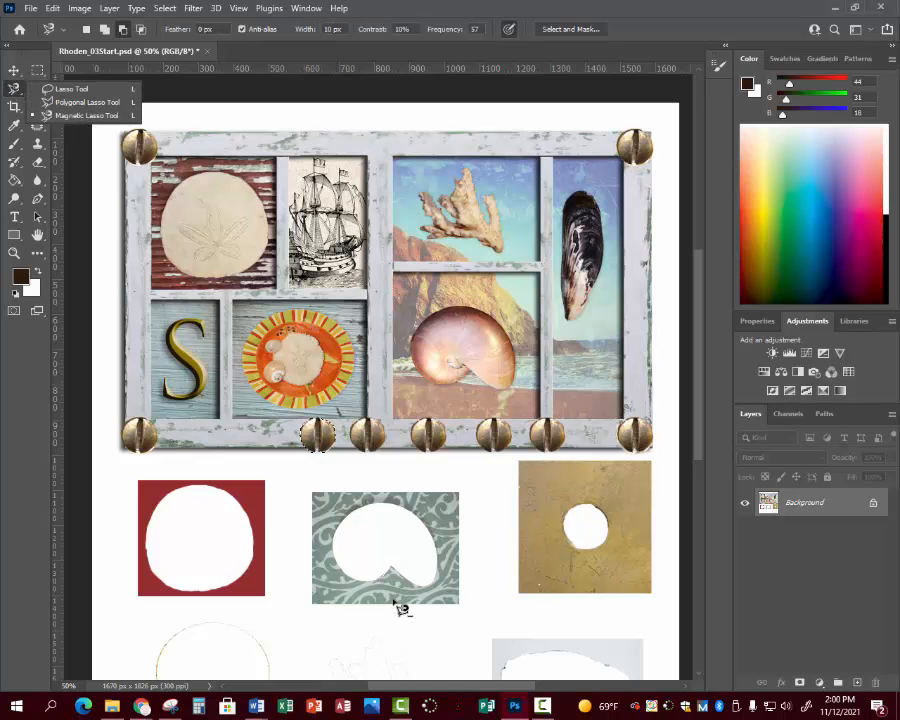
{"action": "left_click", "coordinate": [52, 9]}
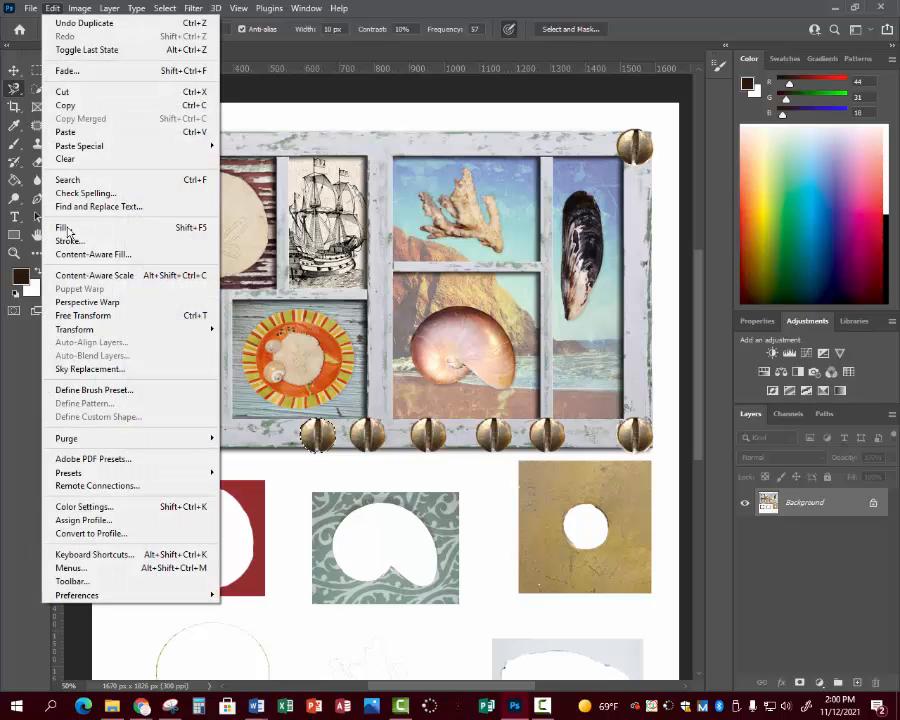
{"action": "mouse_move", "coordinate": [115, 330]}
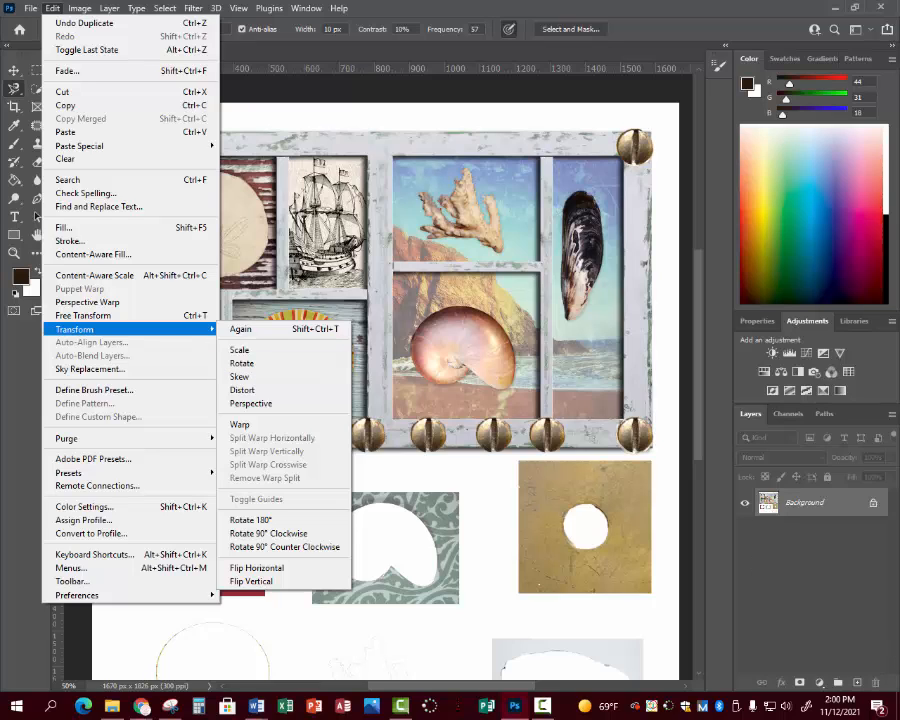
{"action": "left_click", "coordinate": [543, 706]}
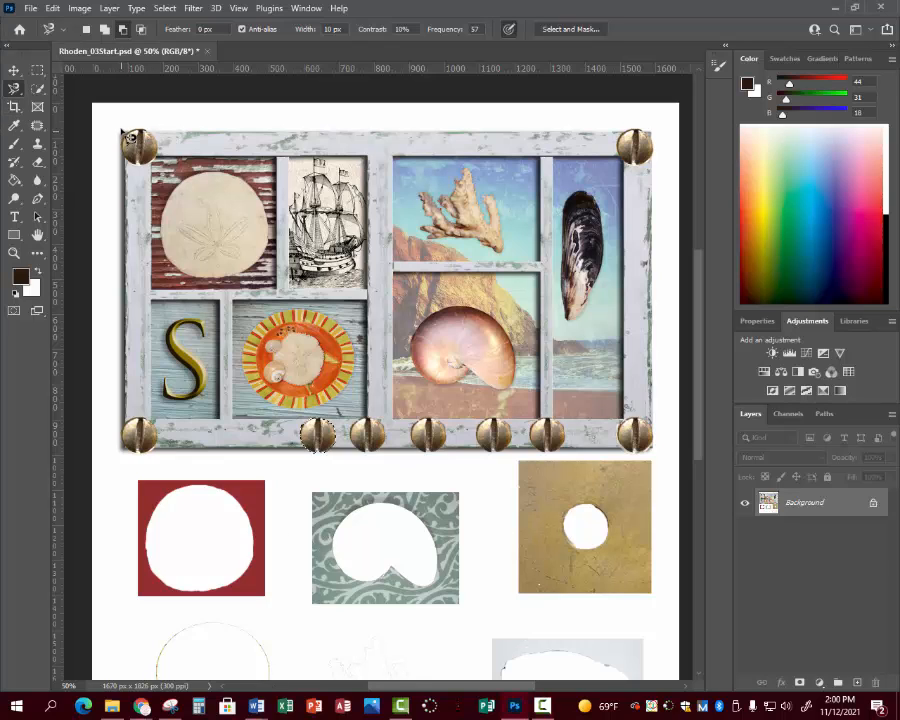
{"action": "key", "text": "c"}
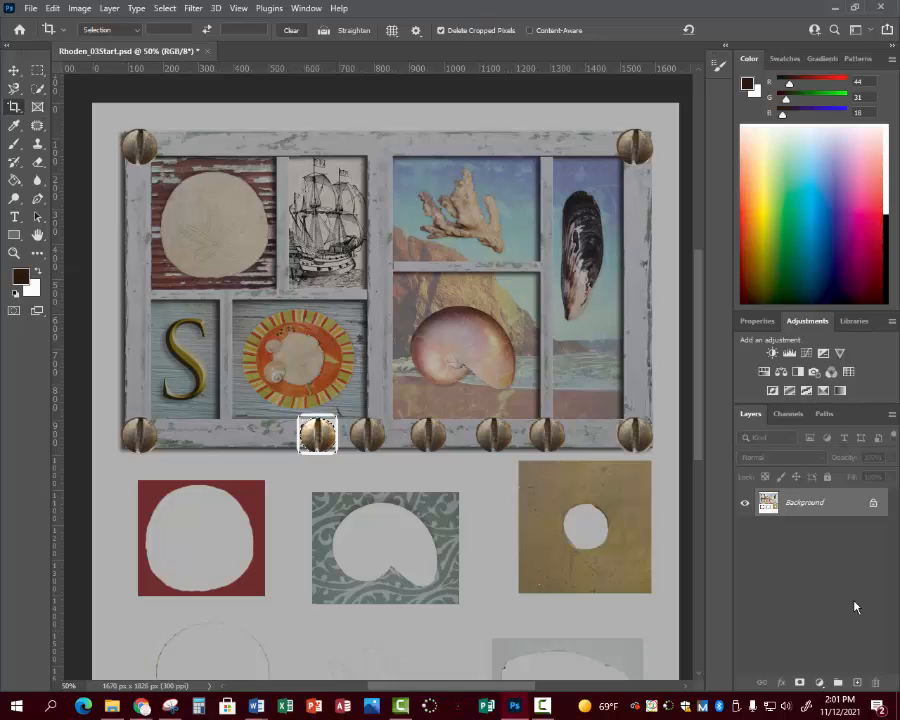
{"action": "key", "text": "Escape"}
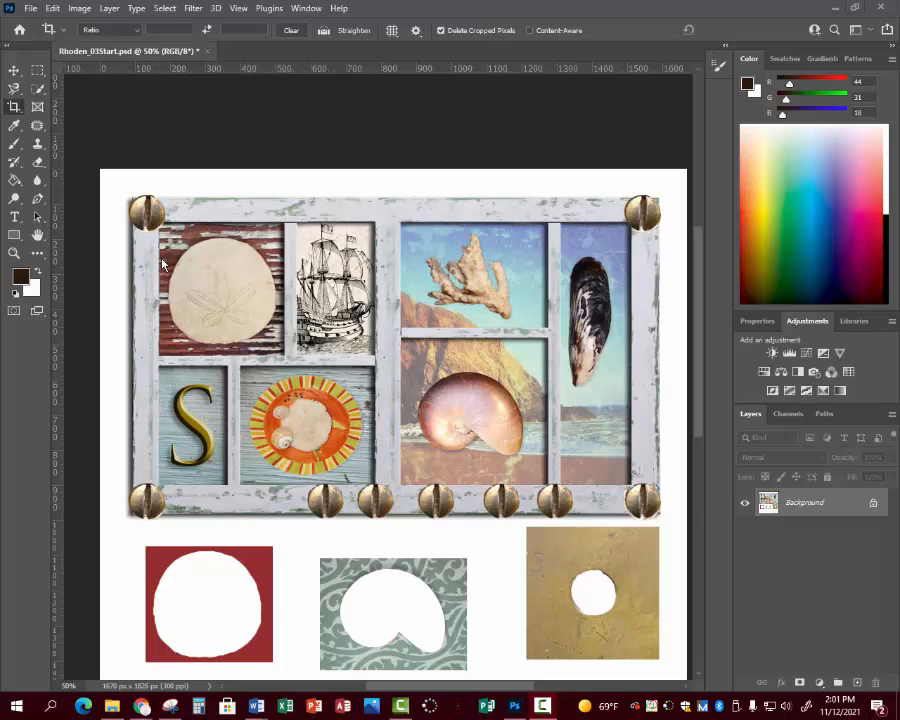
{"action": "left_click", "coordinate": [124, 195]}
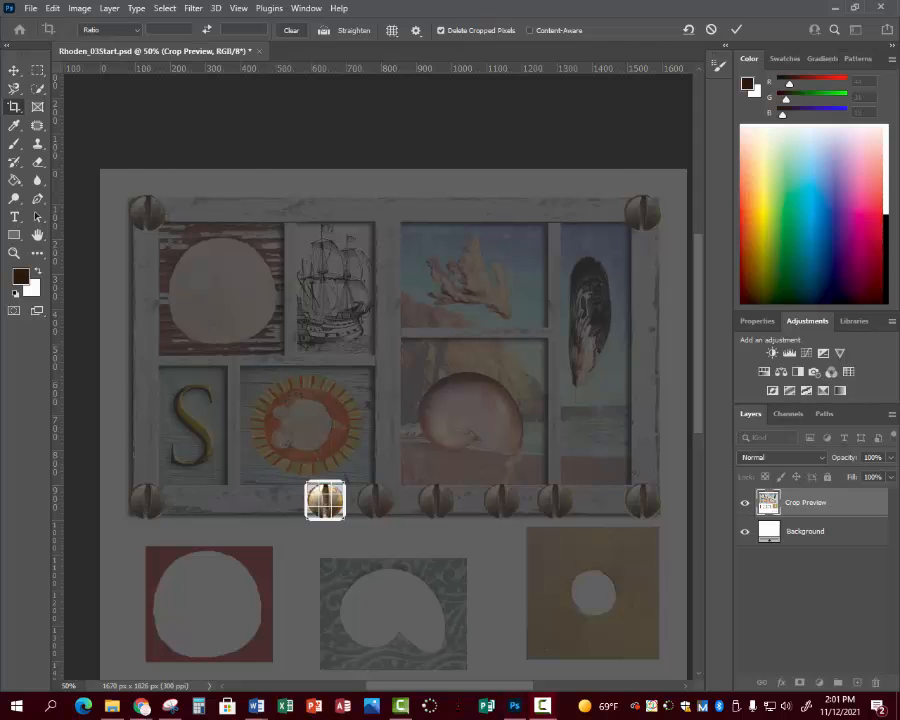
{"action": "key", "text": "Escape"}
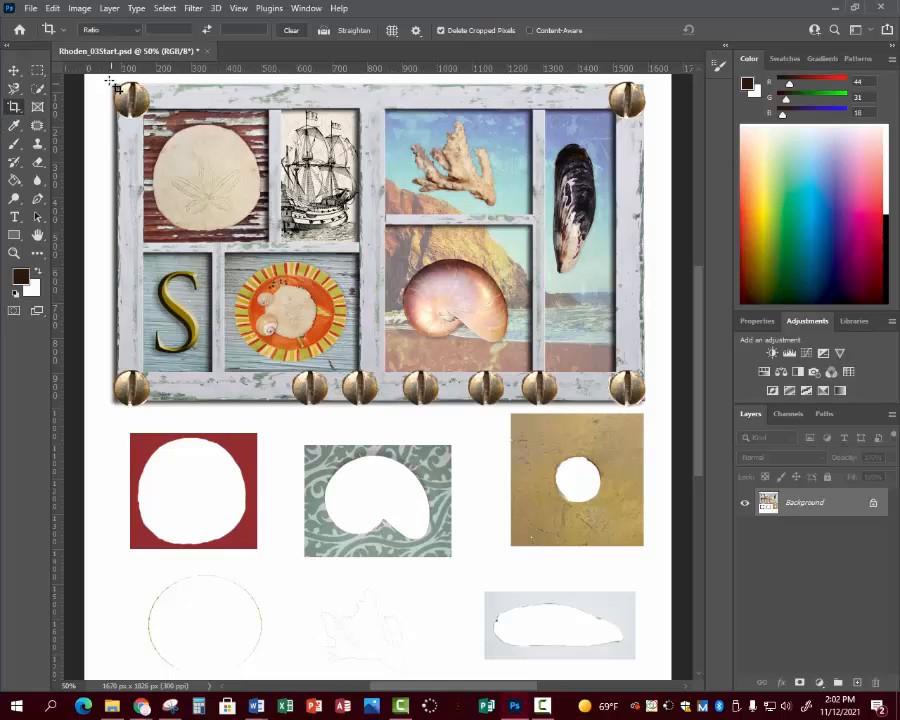
Crop the image closely around the window frame, tighten the side margins to about 1518 × 938 px overall, and save the document.
{"action": "left_click_drag", "start_coordinate": [110, 83], "coordinate": [654, 416]}
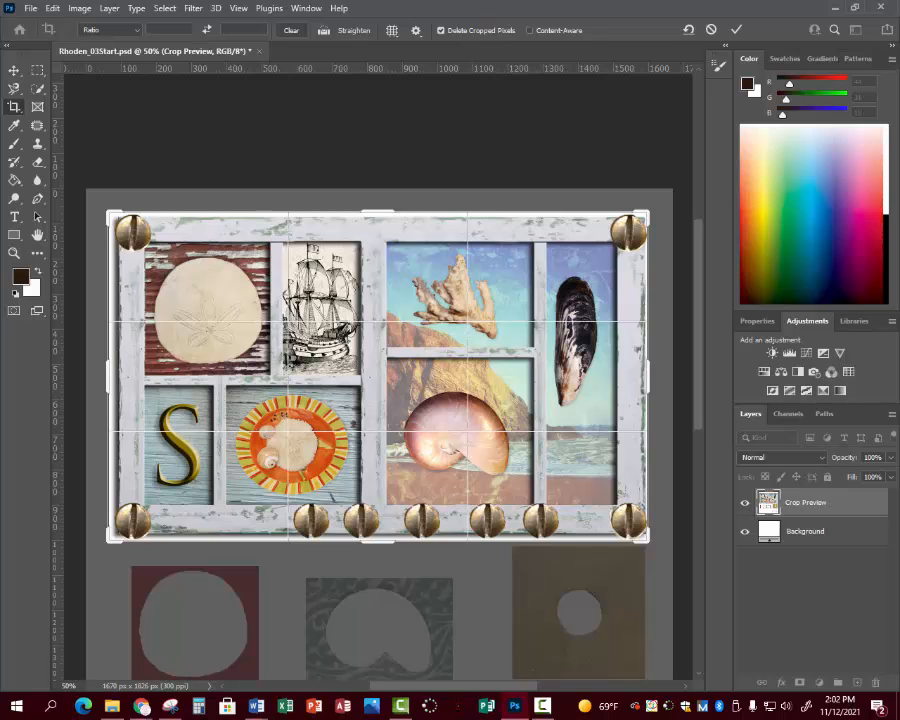
{"action": "left_click", "coordinate": [13, 112]}
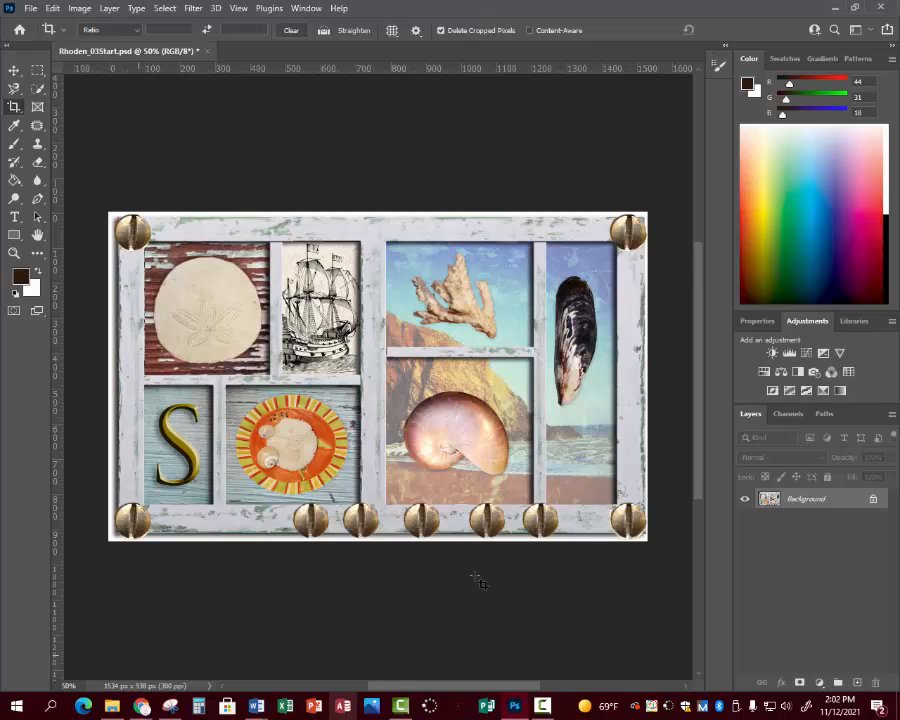
{"action": "left_click", "coordinate": [13, 107]}
{"action": "left_click_drag", "start_coordinate": [112, 215], "coordinate": [114, 218]}
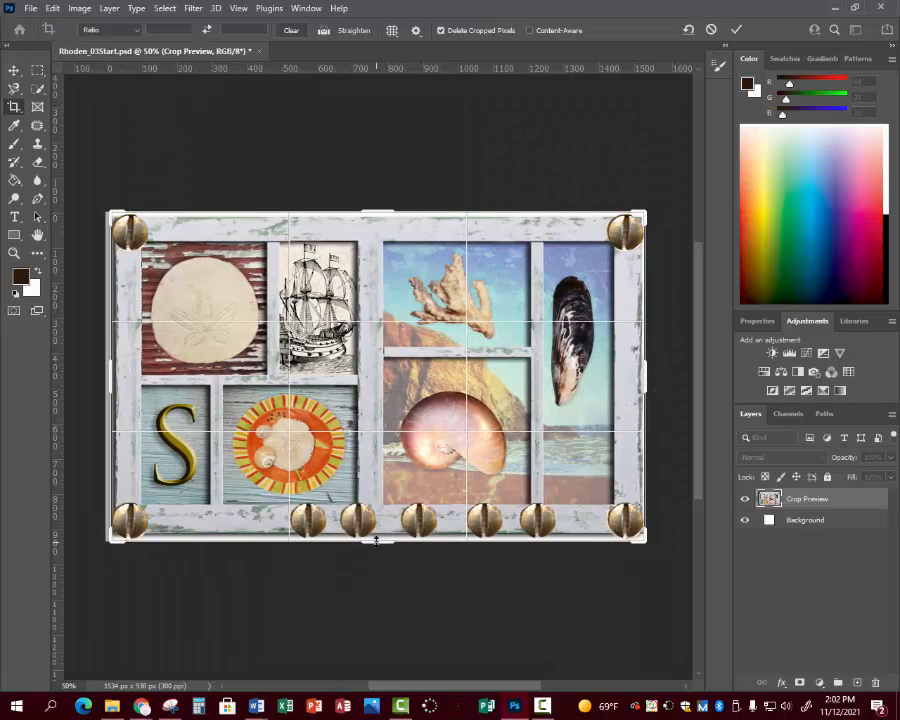
{"action": "left_click_drag", "start_coordinate": [376, 541], "coordinate": [376, 537]}
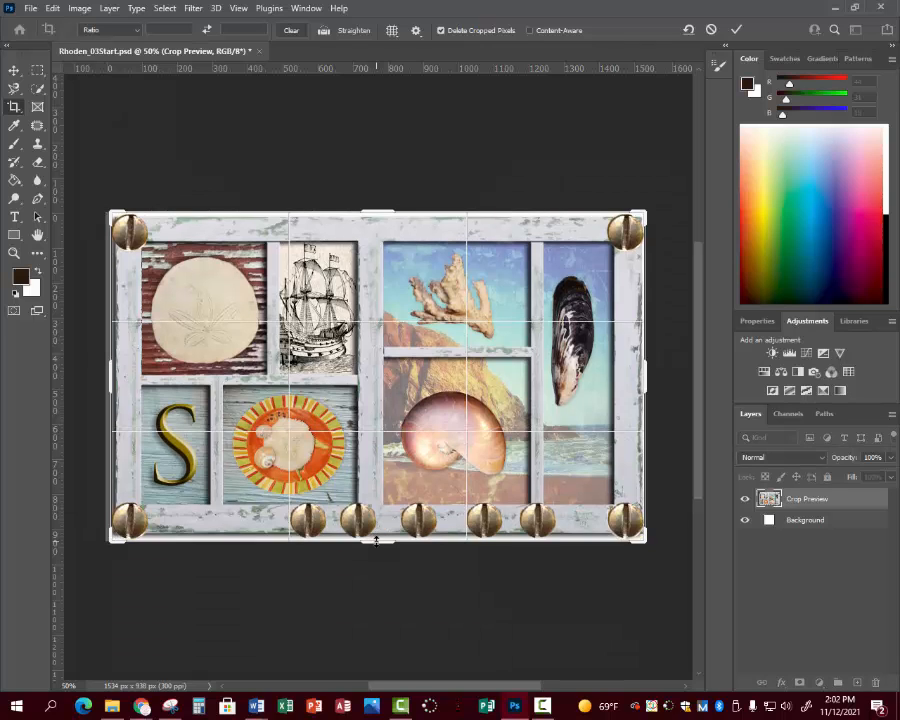
{"action": "left_click", "coordinate": [13, 108]}
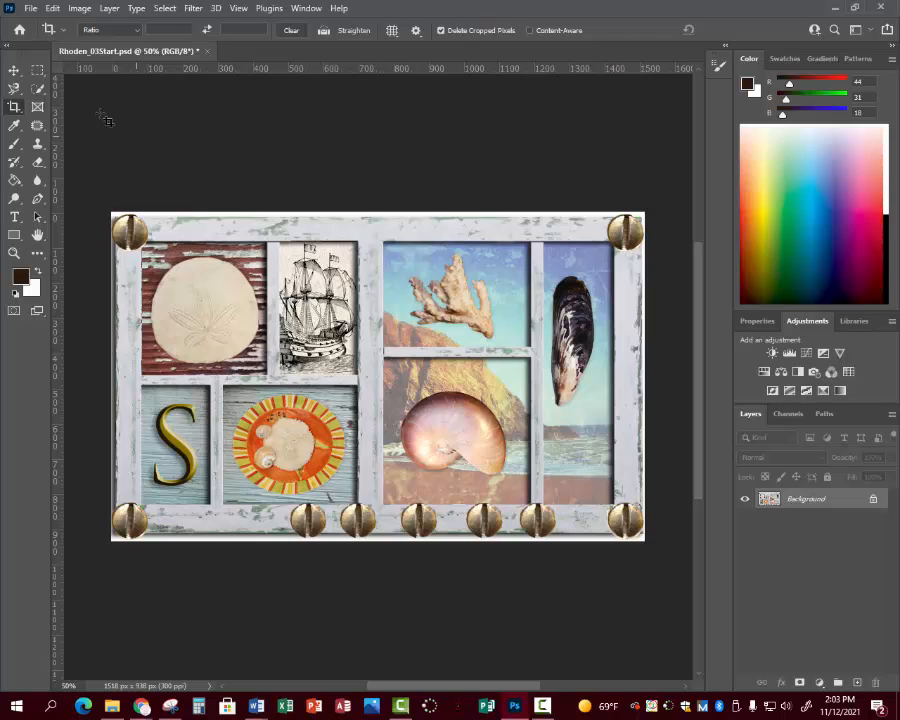
{"action": "left_click", "coordinate": [31, 8]}
{"action": "left_click", "coordinate": [43, 165]}
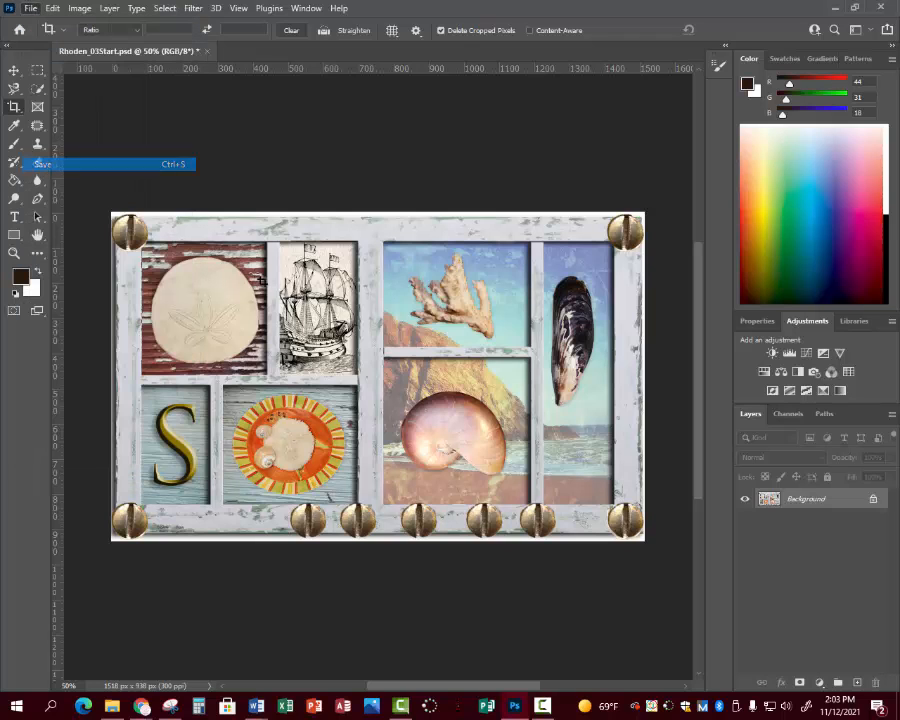